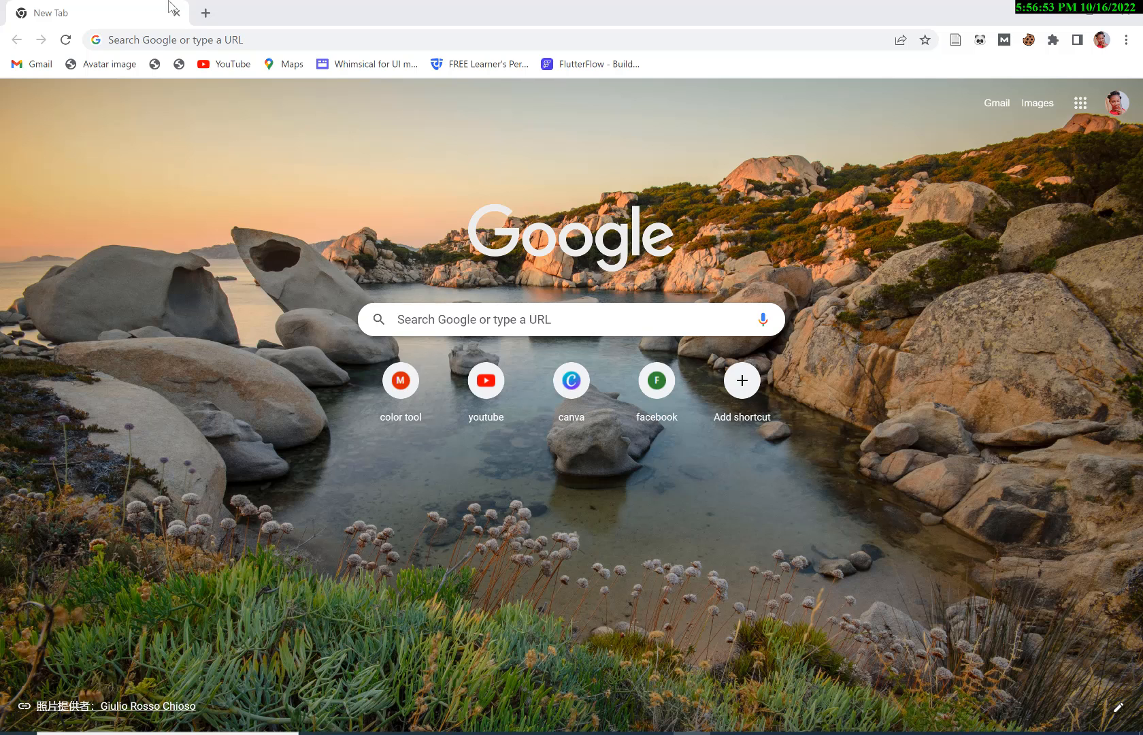
- Go to kaggle.com and briefly view the signed-in account's profile options
{"action": "left_click", "coordinate": [329, 41]}
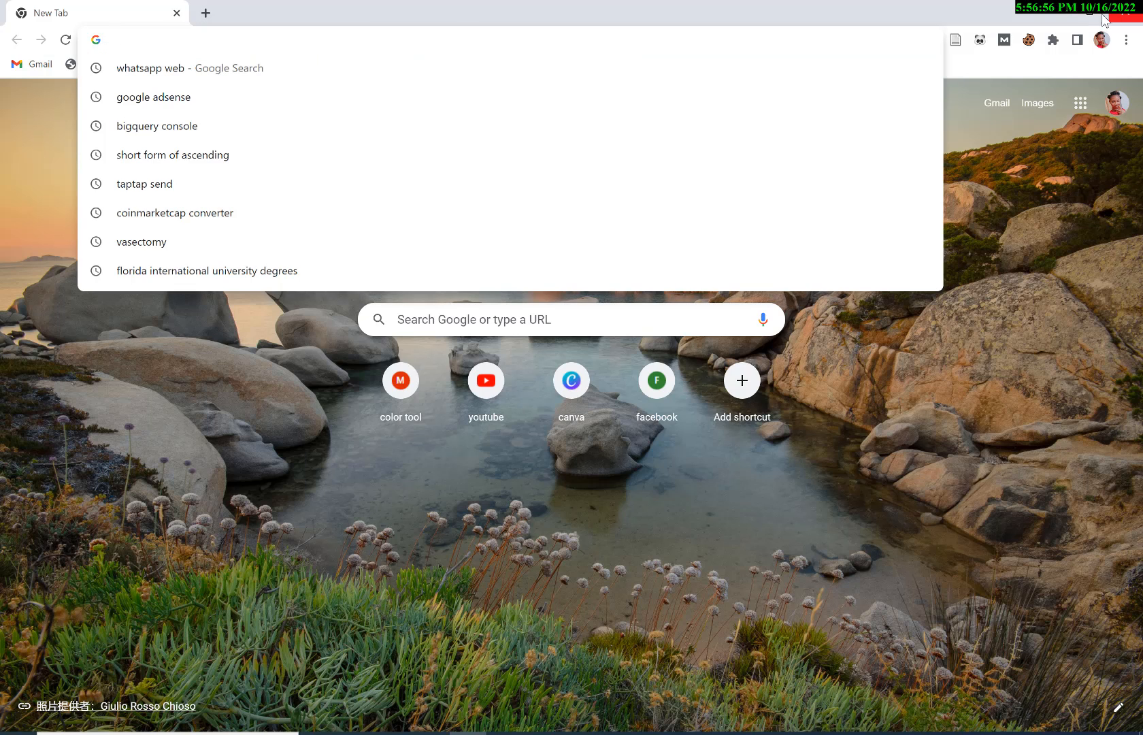
{"action": "type", "text": "KAGGLE.COM"}
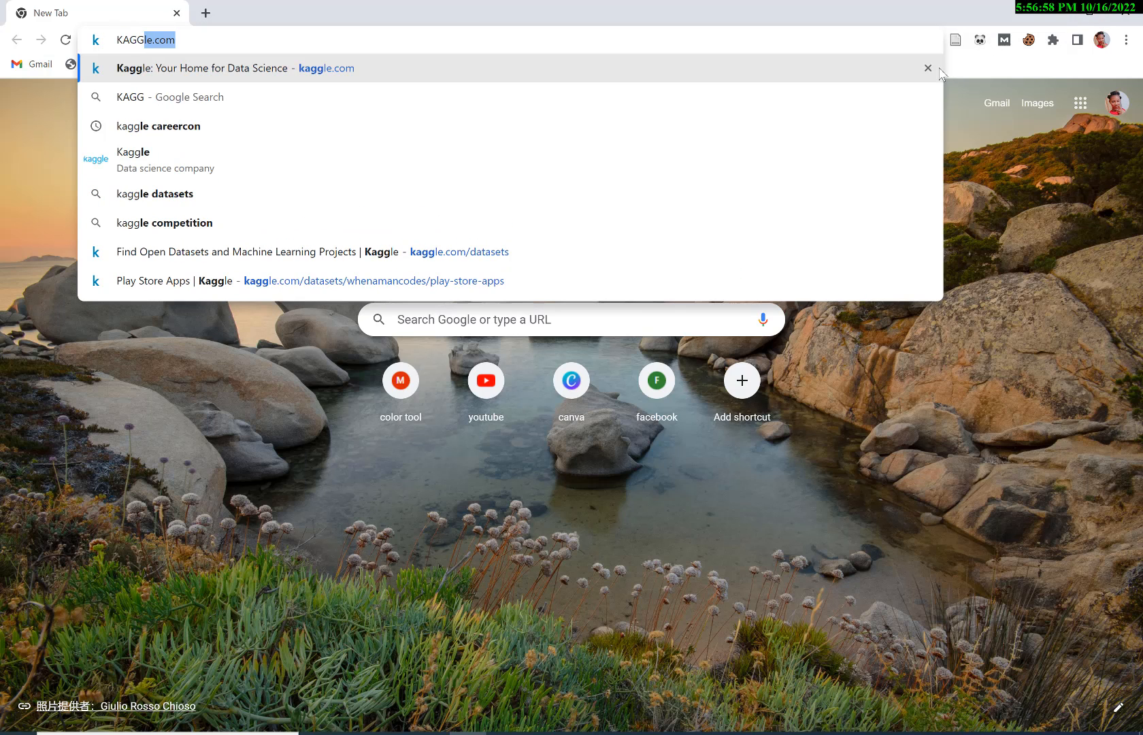
{"action": "key", "text": "Return"}
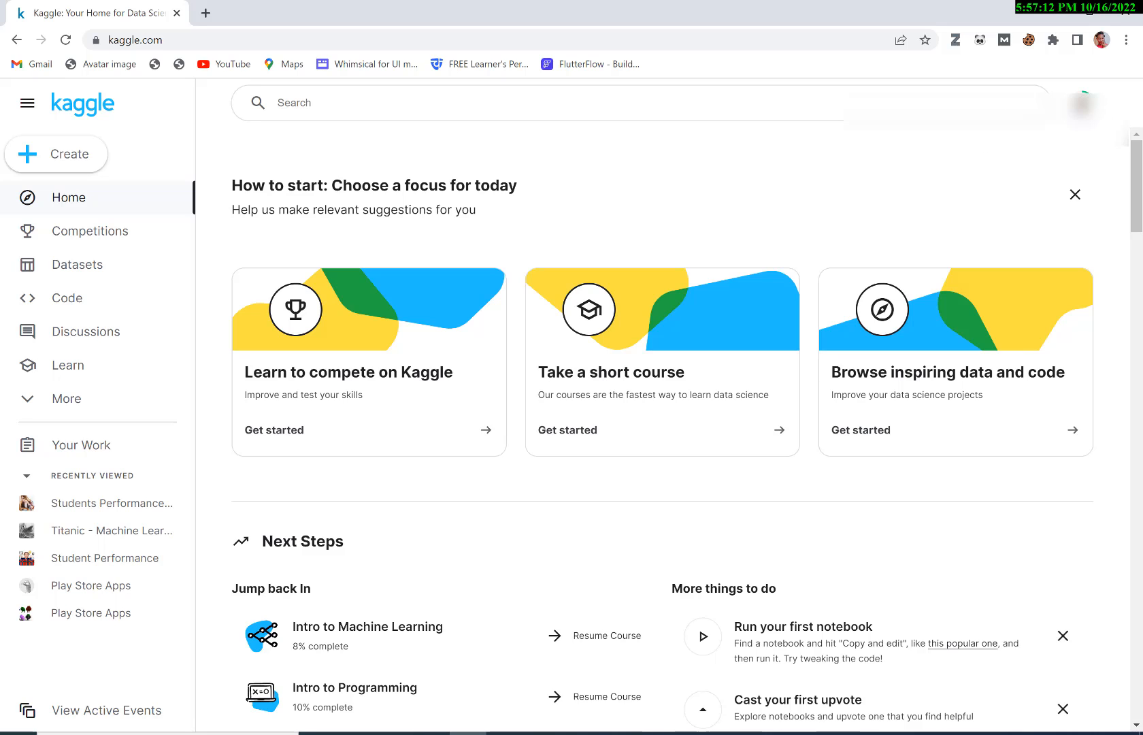
{"action": "left_click", "coordinate": [1081, 102]}
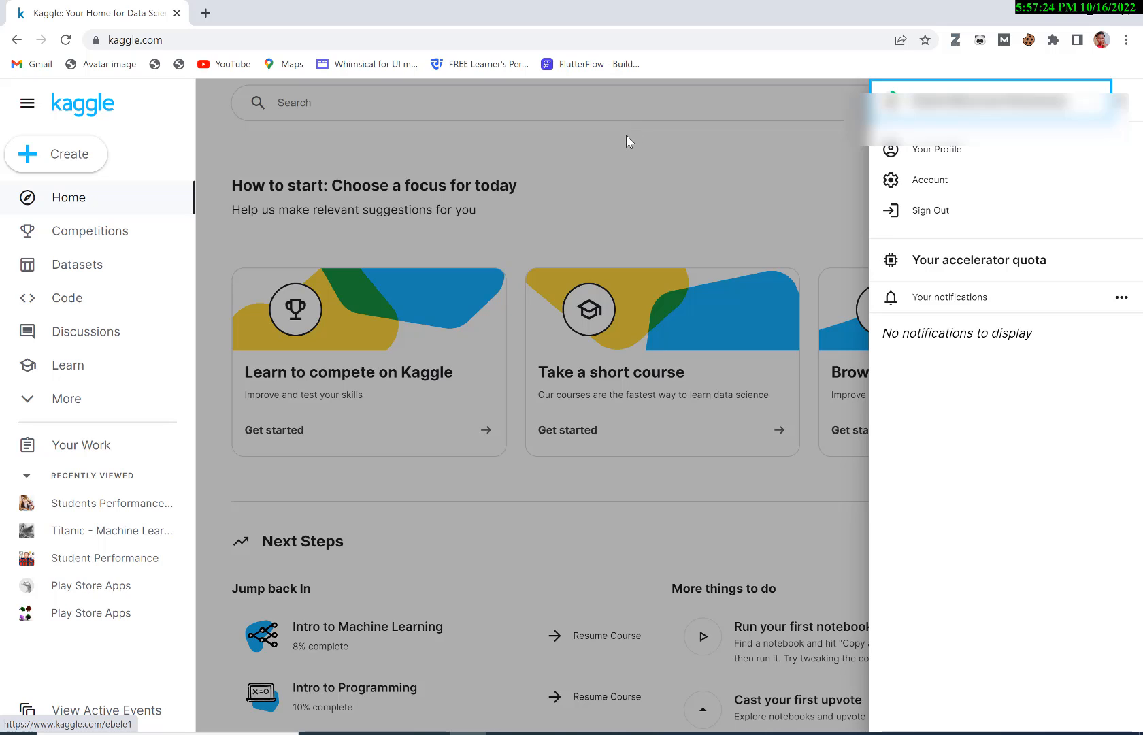
{"action": "left_click", "coordinate": [692, 131]}
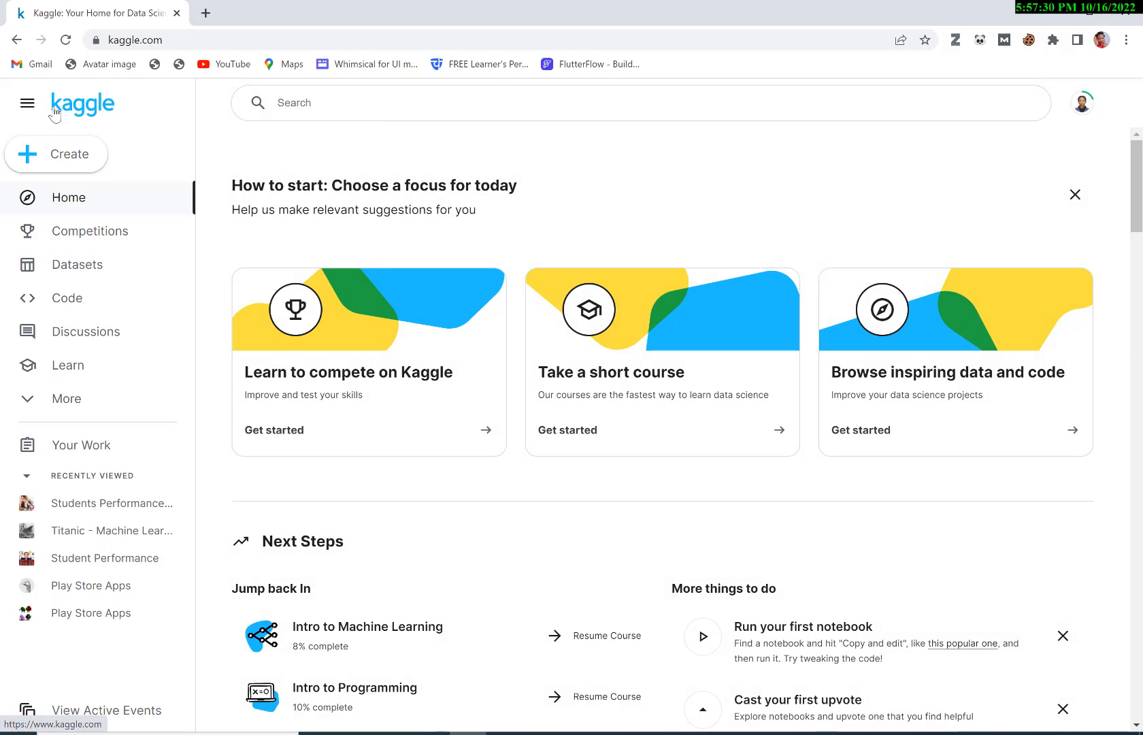
- Browse Kaggle's datasets tagged Education and open the Students Performance in Exams dataset
{"action": "left_click", "coordinate": [80, 267]}
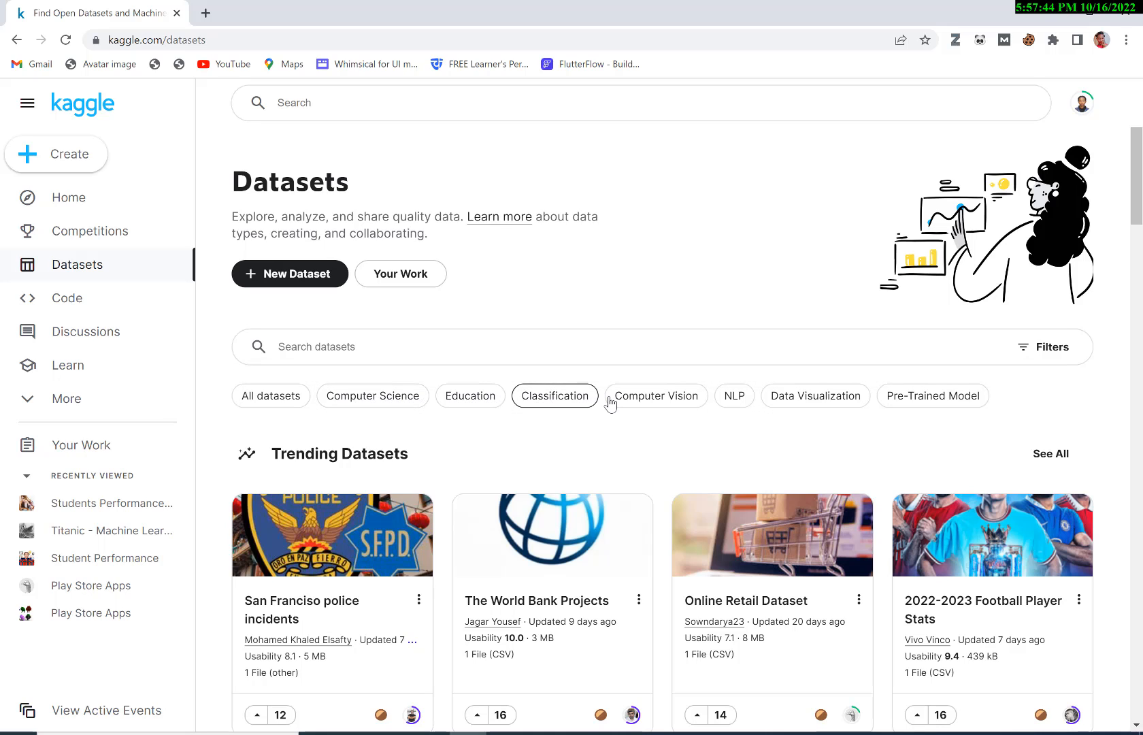
{"action": "left_click", "coordinate": [463, 401]}
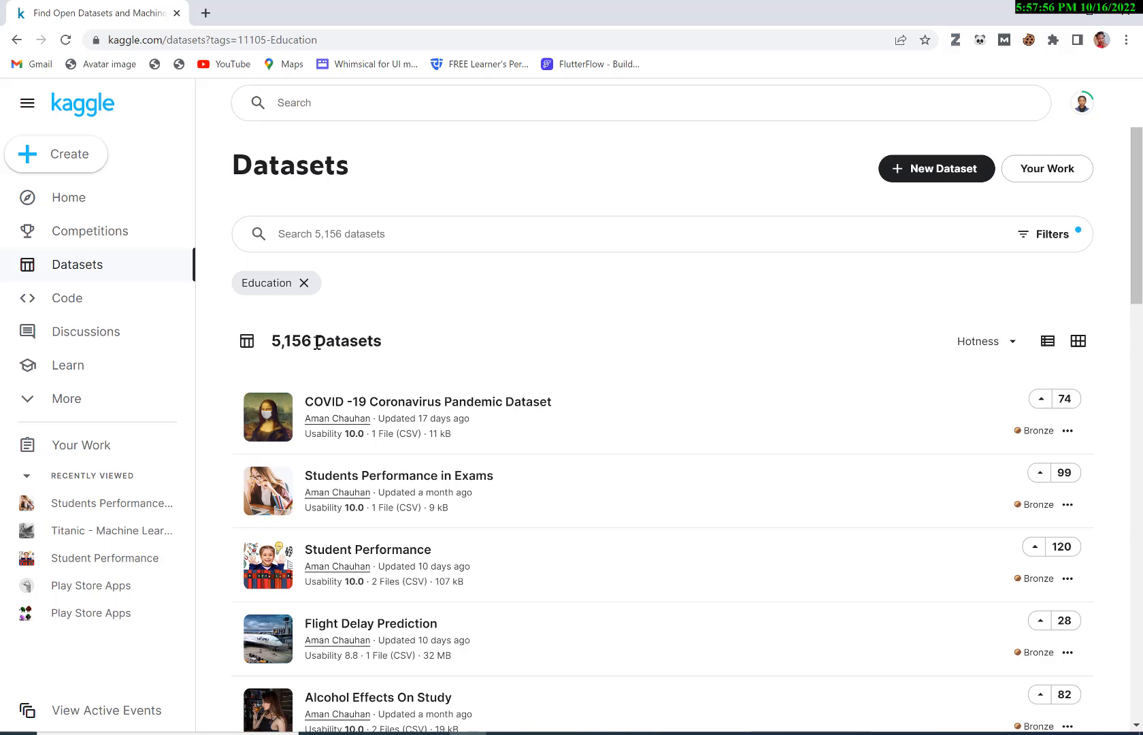
{"action": "scroll", "coordinate": [412, 364], "scroll_direction": "down", "scroll_amount": 3}
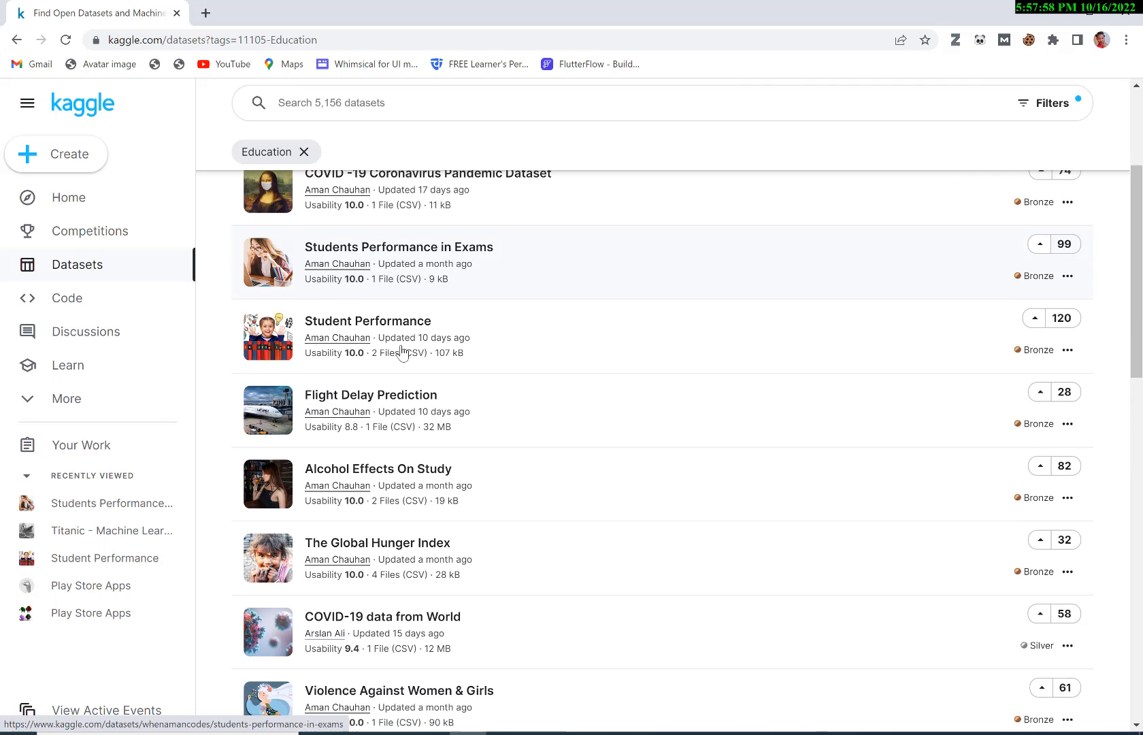
{"action": "left_click", "coordinate": [446, 258]}
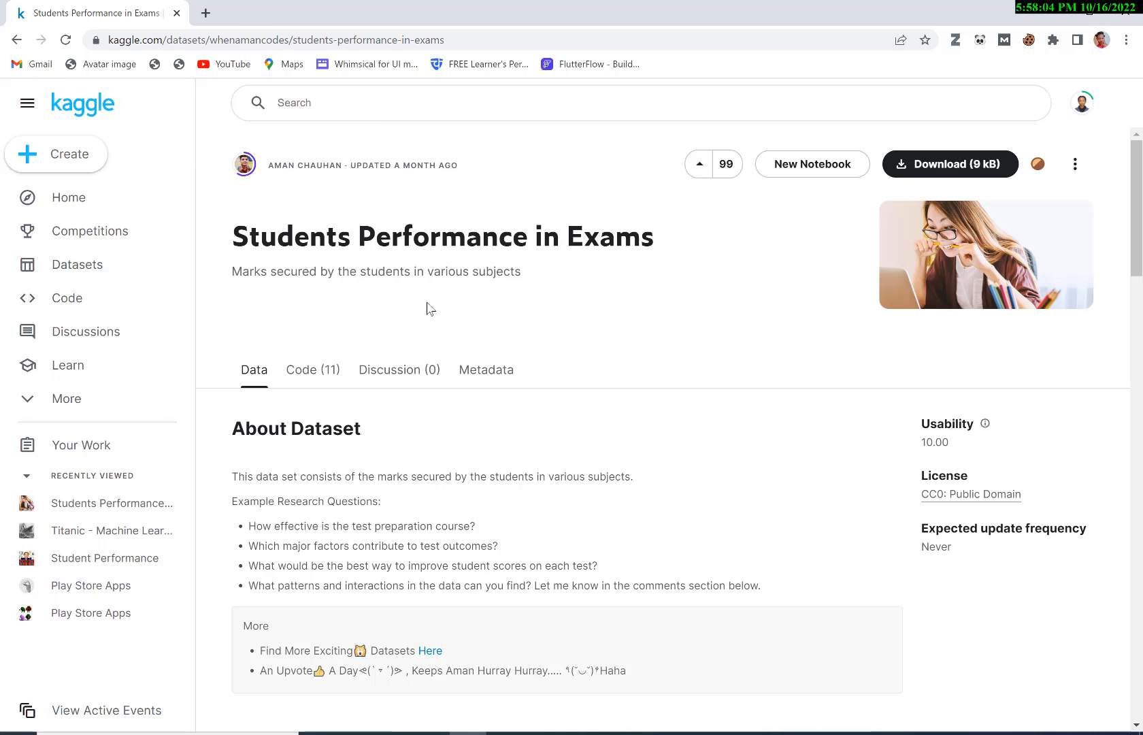
- Review the dataset's description and its metadata, including license, coverage, provenance and citation details
{"action": "scroll", "coordinate": [425, 315], "scroll_direction": "down", "scroll_amount": 1}
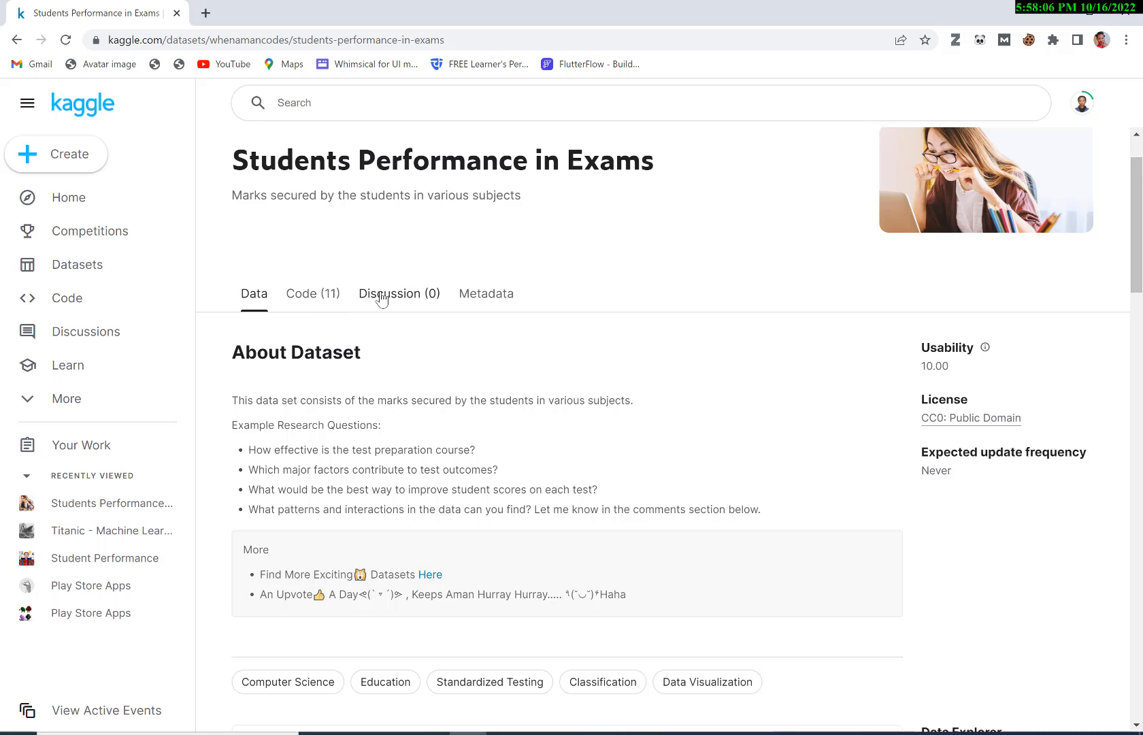
{"action": "left_click", "coordinate": [476, 300]}
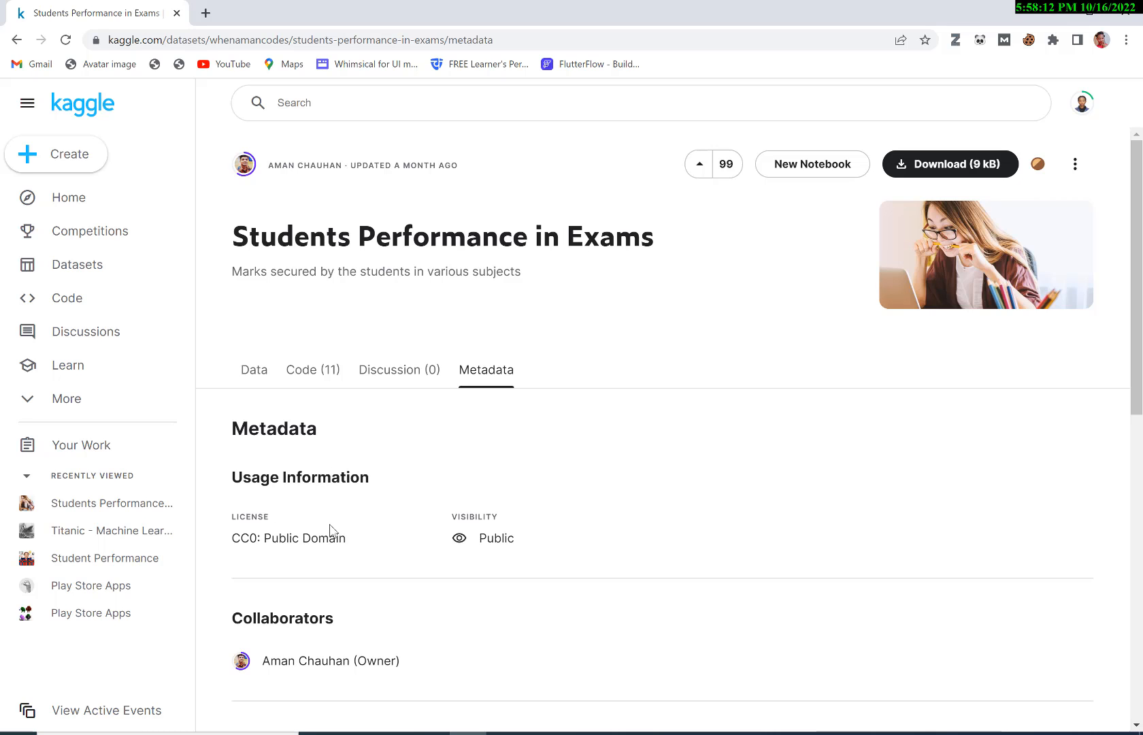
{"action": "scroll", "coordinate": [329, 529], "scroll_direction": "down", "scroll_amount": 1}
{"action": "scroll", "coordinate": [626, 373], "scroll_direction": "up", "scroll_amount": 1}
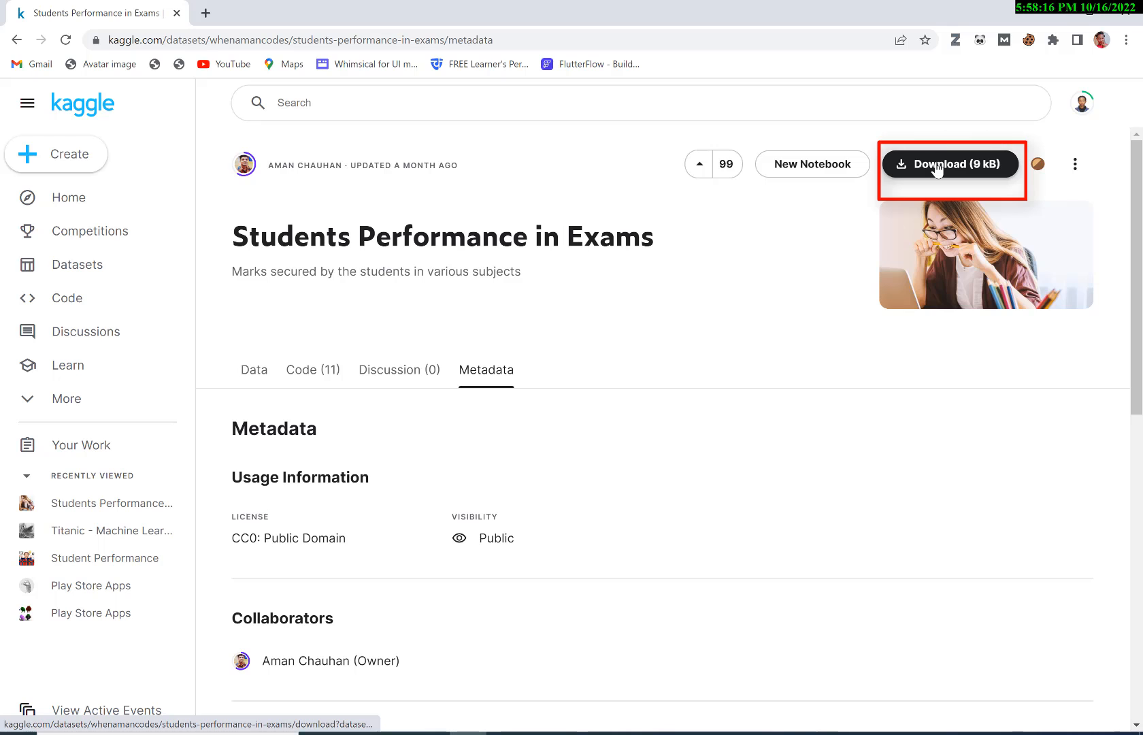
{"action": "scroll", "coordinate": [890, 262], "scroll_direction": "down", "scroll_amount": 6}
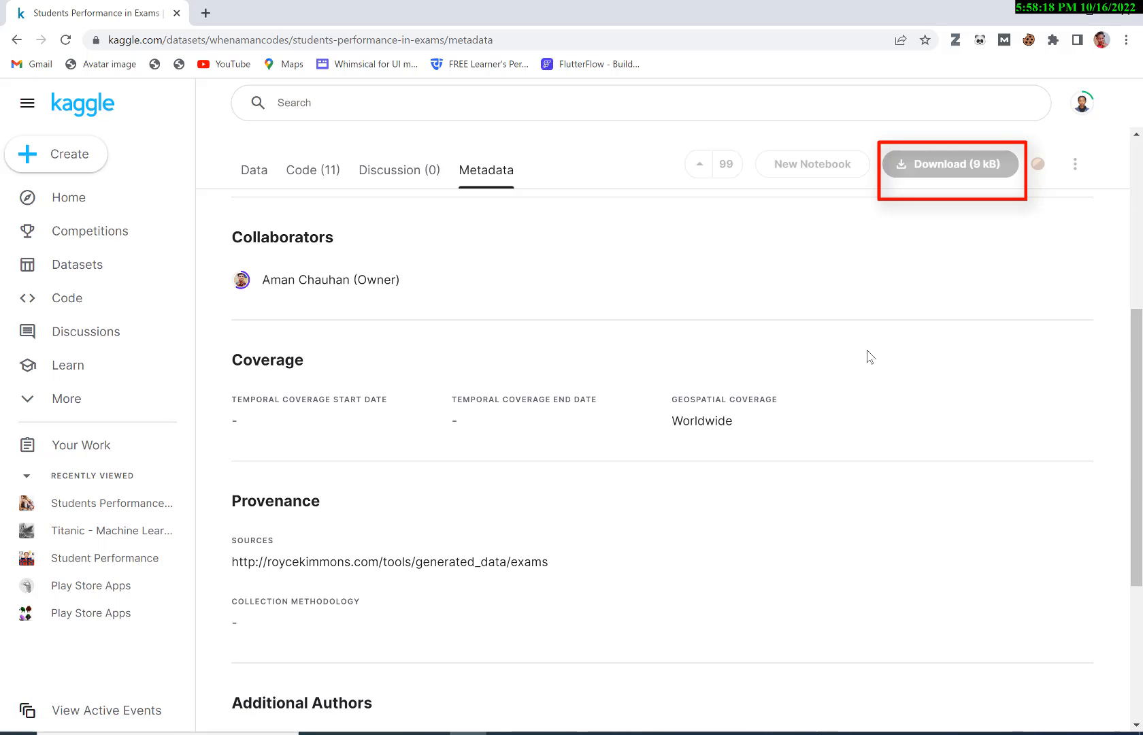
{"action": "scroll", "coordinate": [870, 381], "scroll_direction": "down", "scroll_amount": 2}
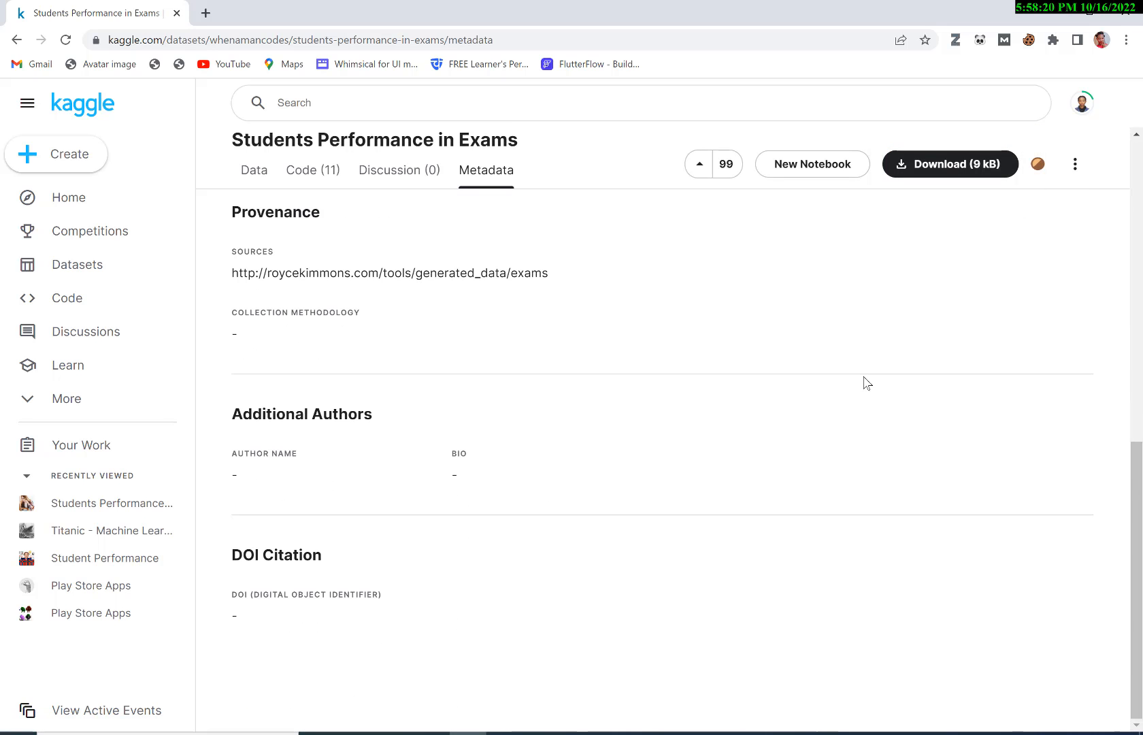
{"action": "scroll", "coordinate": [866, 382], "scroll_direction": "up", "scroll_amount": 4}
{"action": "scroll", "coordinate": [864, 382], "scroll_direction": "up", "scroll_amount": 5}
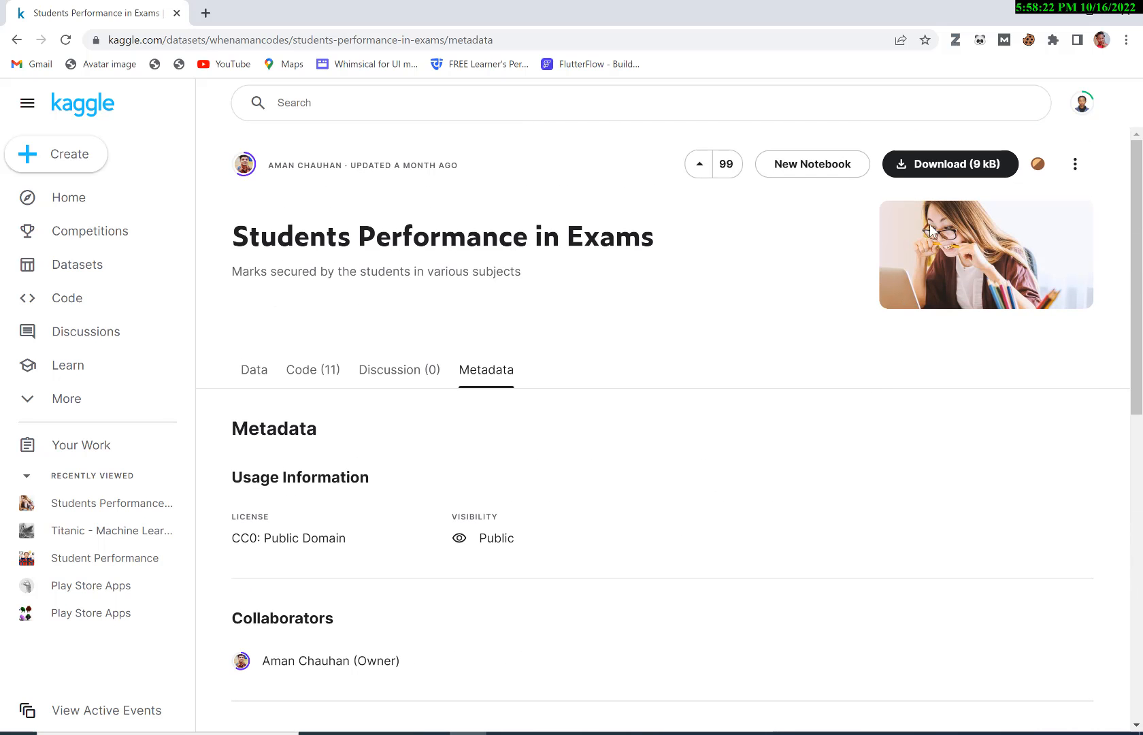
- Download the Students Performance in Exams dataset and bring up the Downloads folder in File Explorer
{"action": "left_click", "coordinate": [939, 176]}
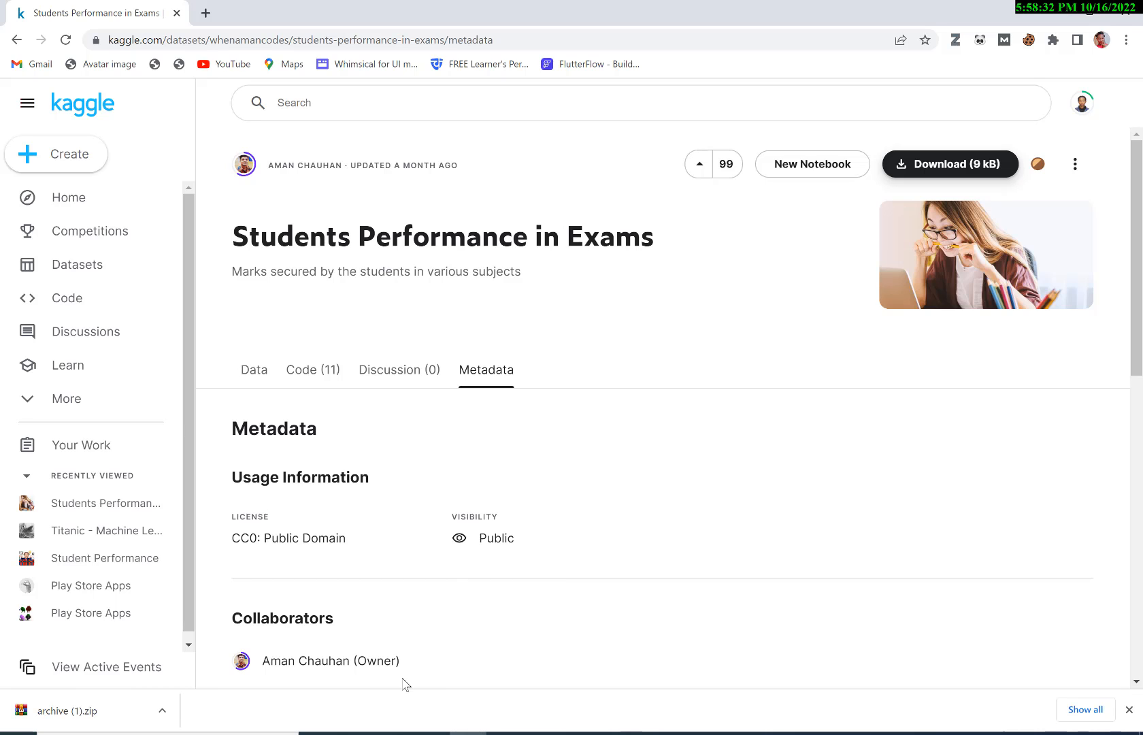
{"action": "left_click", "coordinate": [381, 731]}
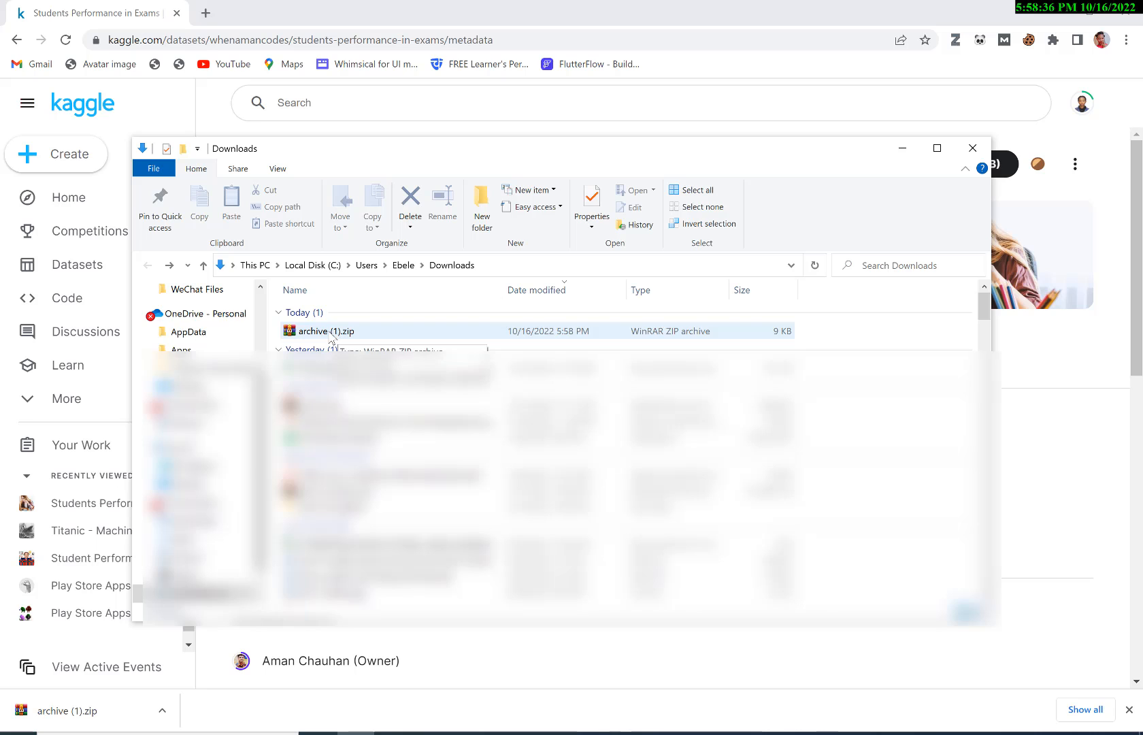
- Extract archive (1).zip into a new folder named Education inside Downloads and check the extracted contents
{"action": "right_click", "coordinate": [332, 338]}
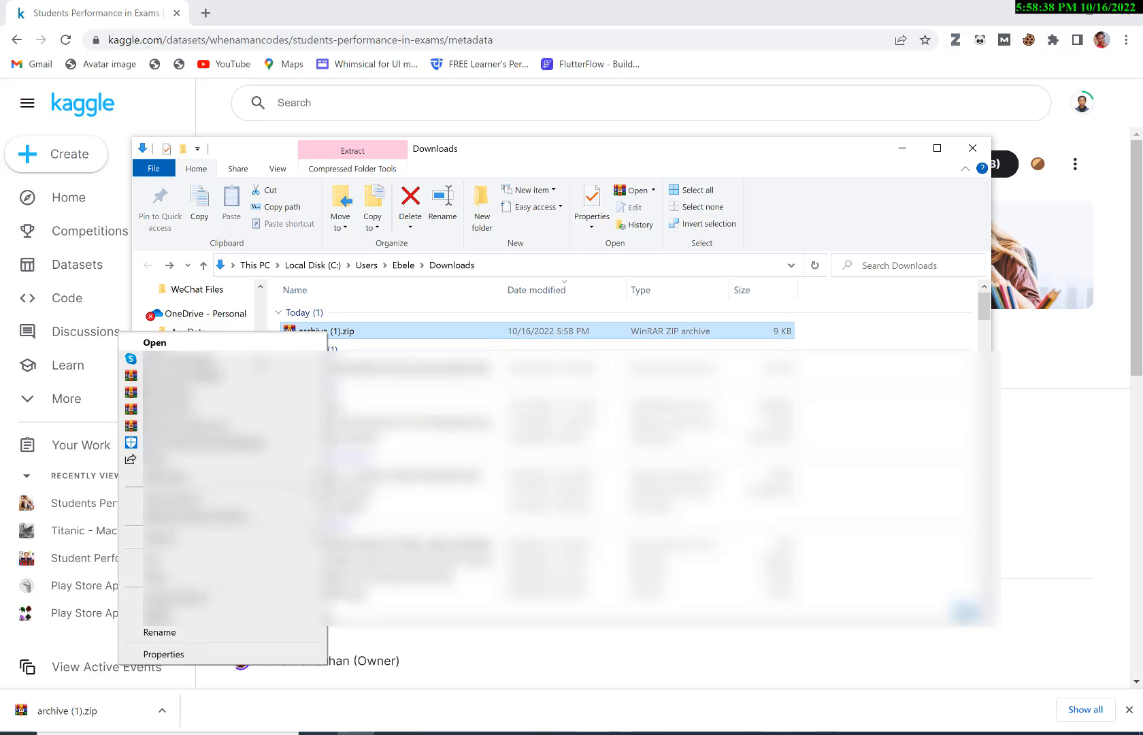
{"action": "left_click", "coordinate": [170, 393]}
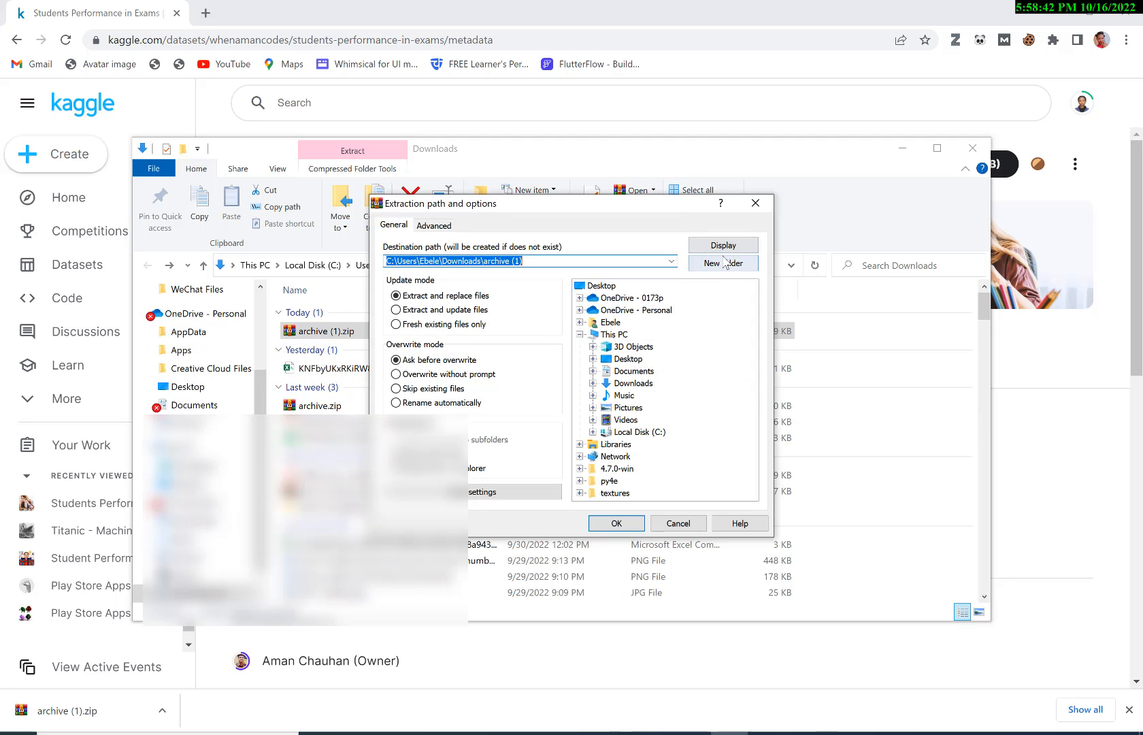
{"action": "left_click", "coordinate": [711, 266]}
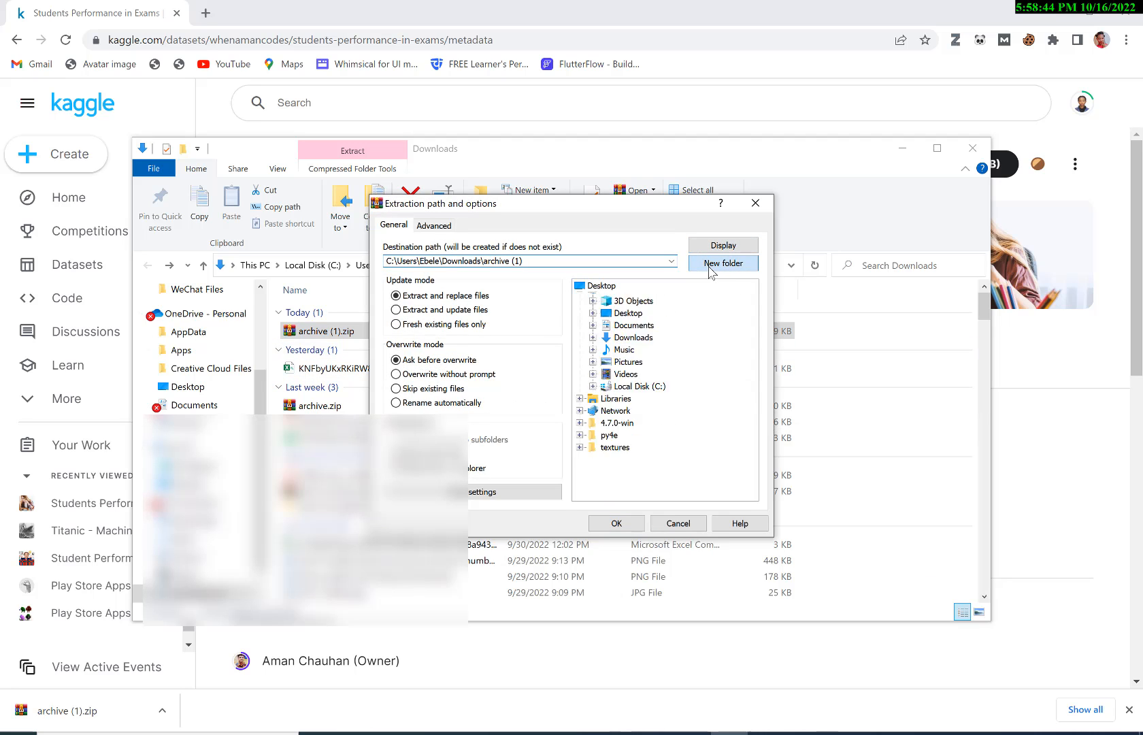
{"action": "type", "text": "eDUC"}
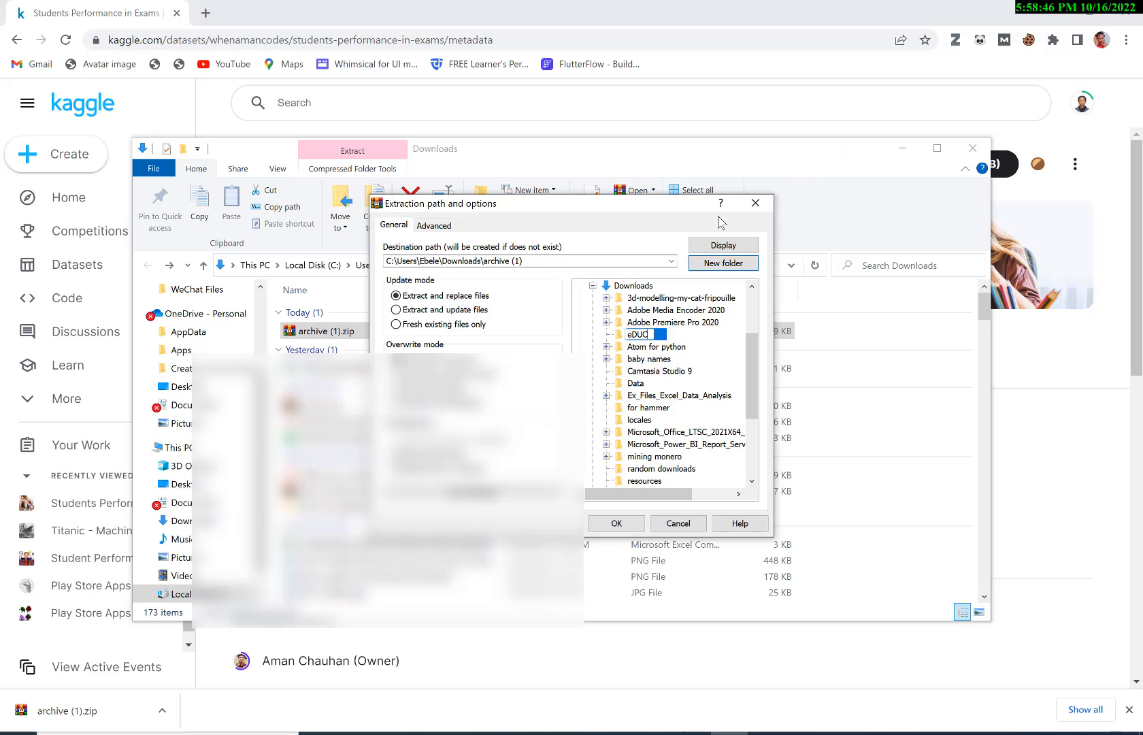
{"action": "type", "text": "D"}
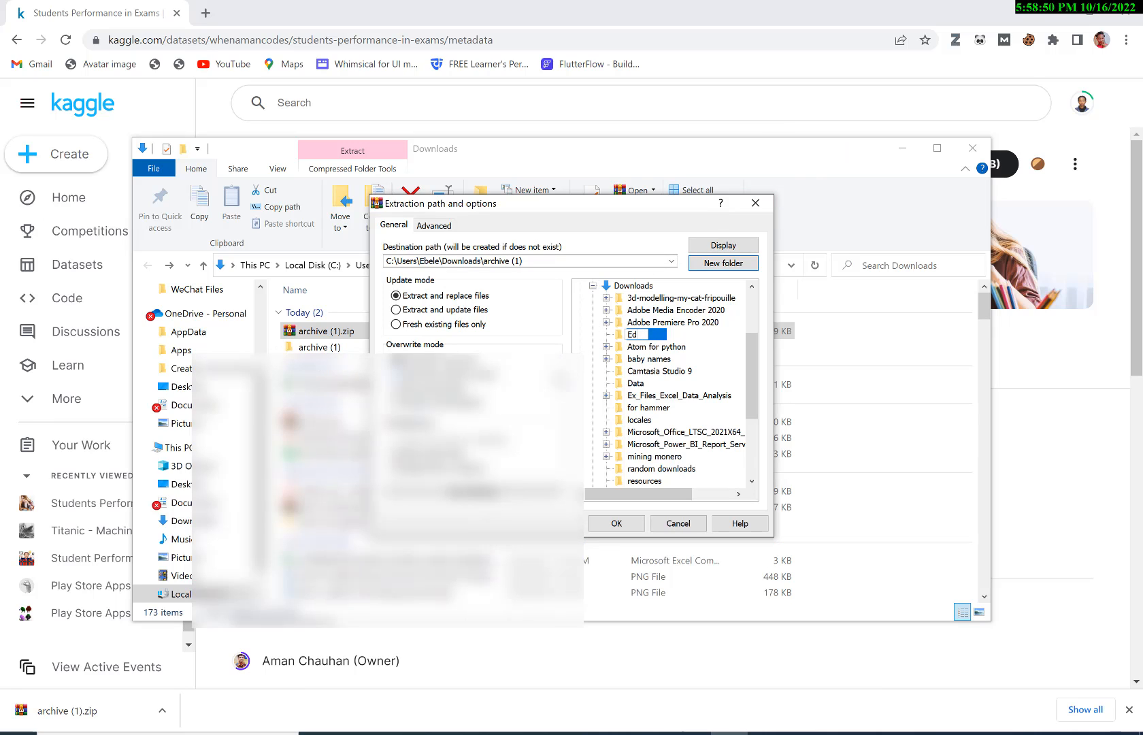
{"action": "type", "text": "ucation"}
{"action": "left_click", "coordinate": [612, 523]}
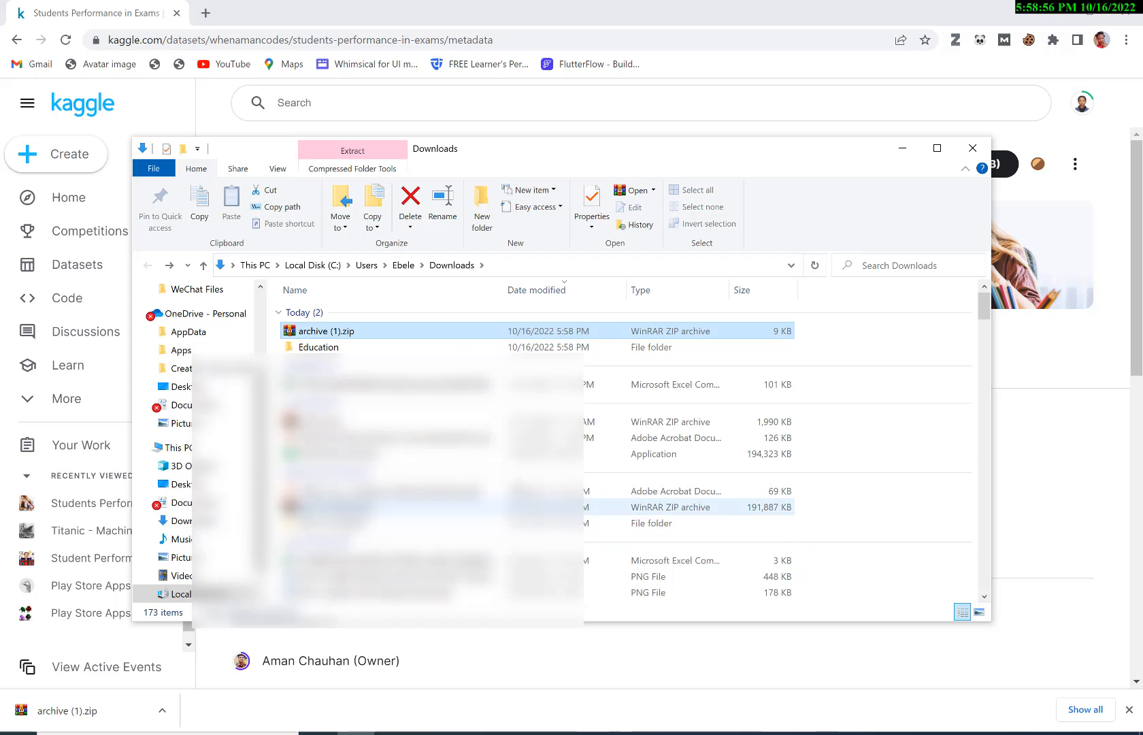
{"action": "double_click", "coordinate": [342, 347]}
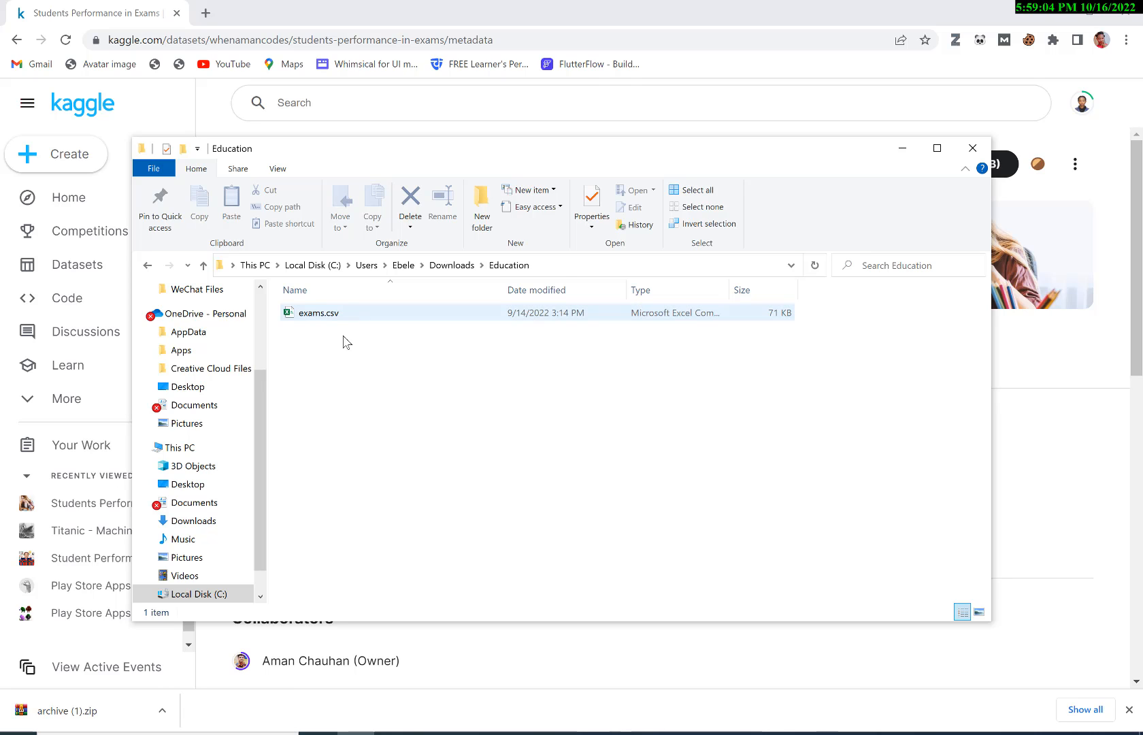
{"action": "left_click", "coordinate": [406, 7]}
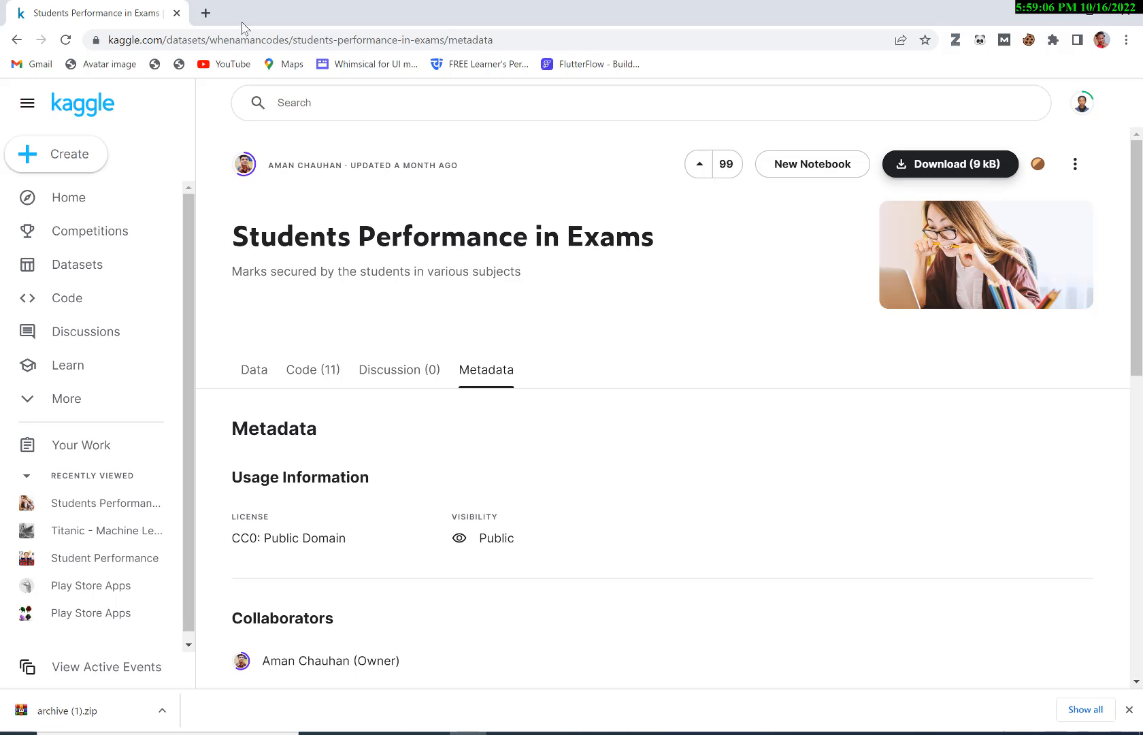
- Search the web for "bigquery console" in a new browser tab and open the BigQuery page of Google Cloud Console
{"action": "left_click", "coordinate": [206, 15]}
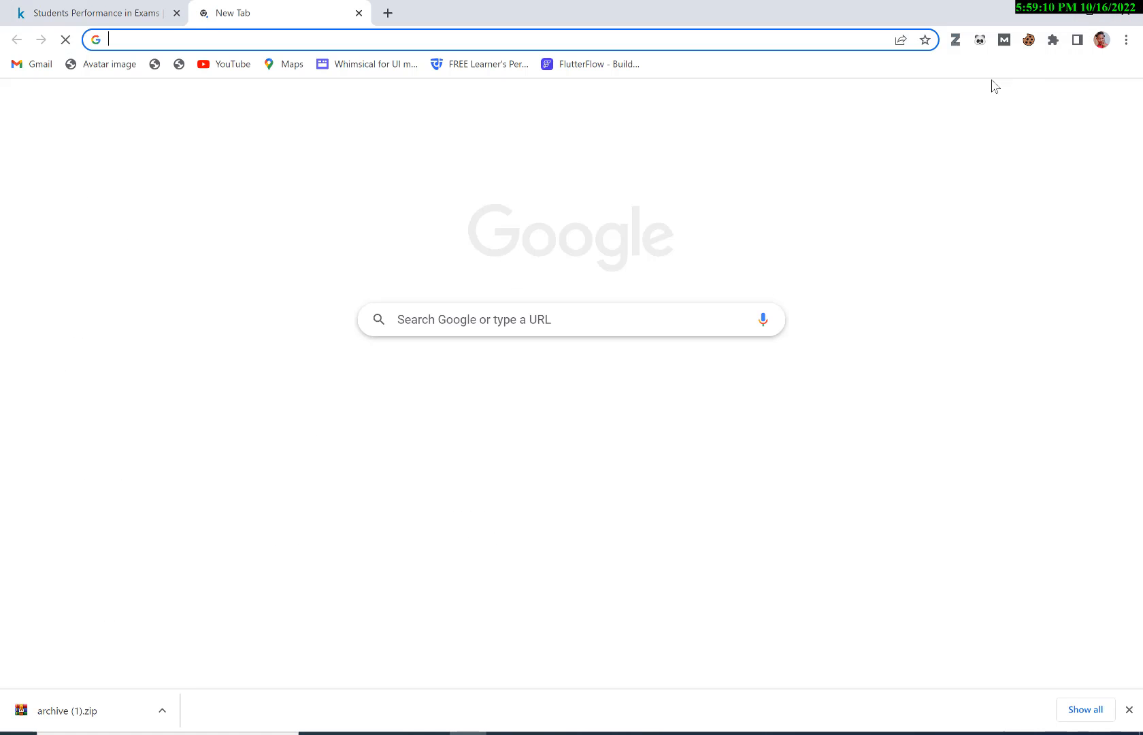
{"action": "type", "text": "bigquery console"}
{"action": "key", "text": "Return"}
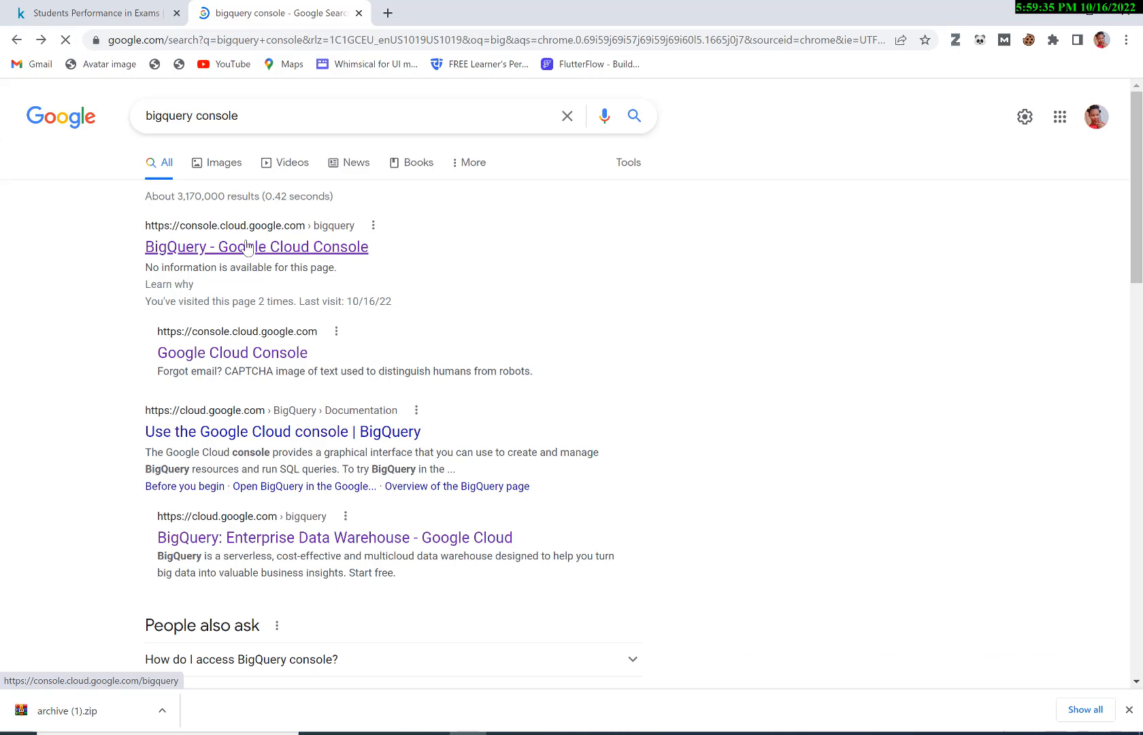
{"action": "left_click", "coordinate": [247, 247]}
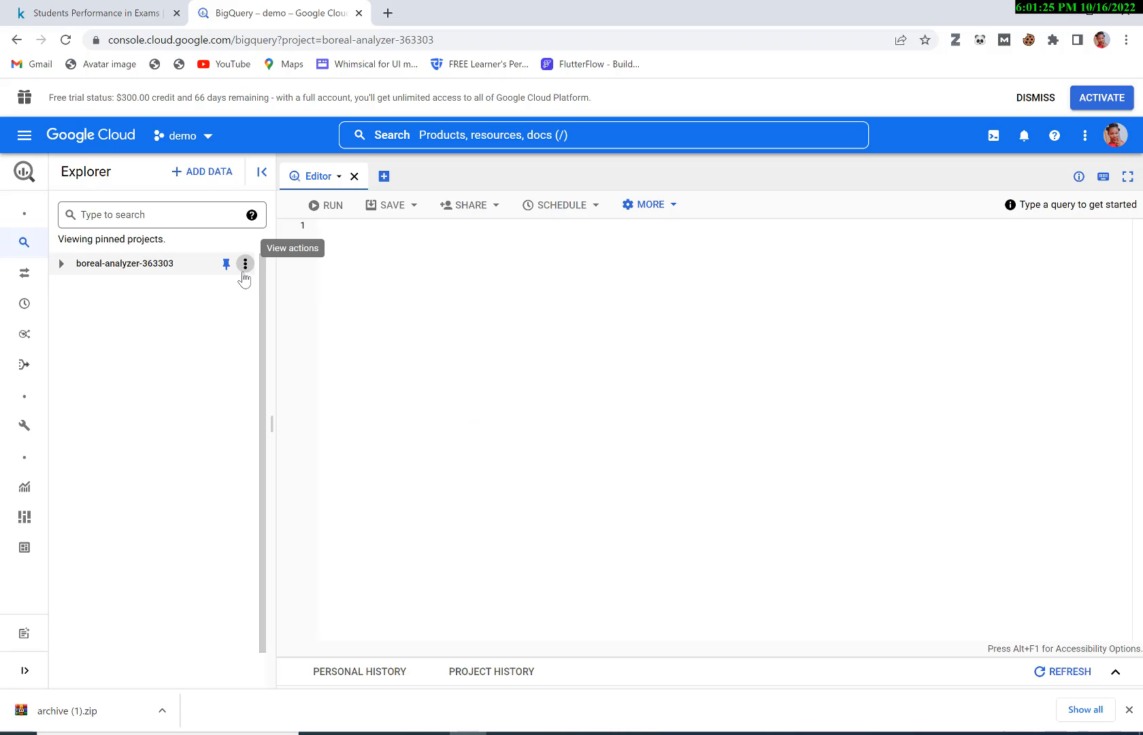
- Create a BigQuery dataset with the ID Education in the demo project, leaving the other options at their defaults
{"action": "left_click", "coordinate": [245, 267]}
{"action": "left_click", "coordinate": [298, 302]}
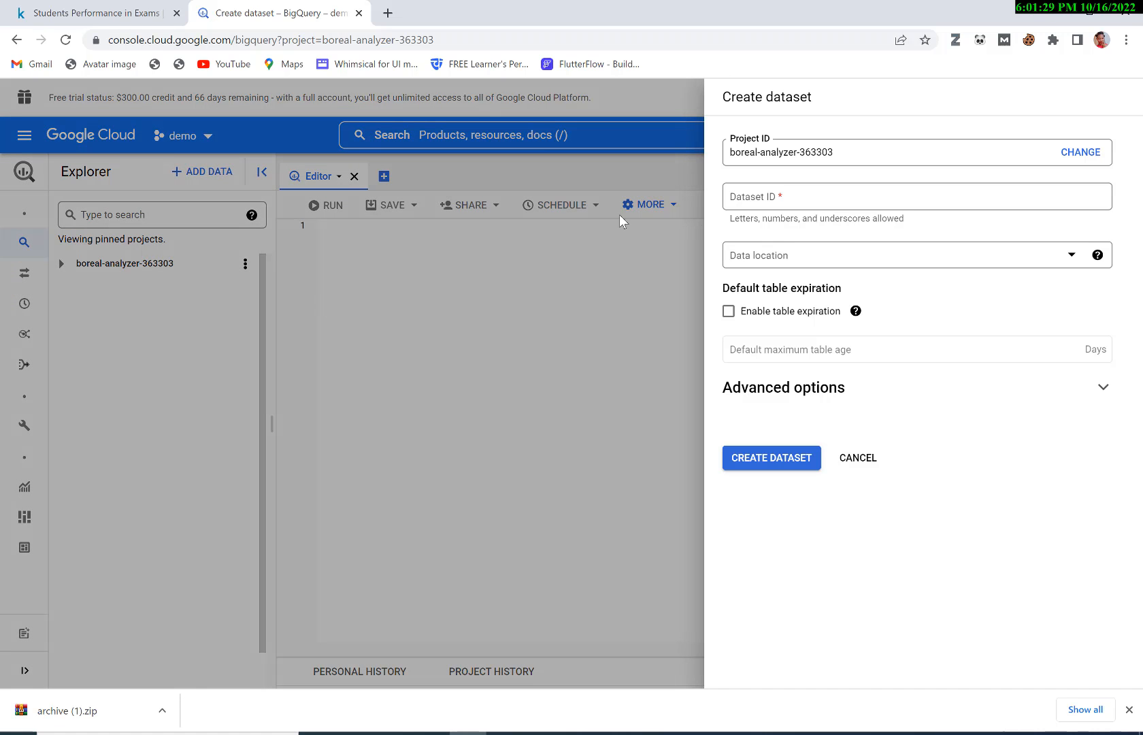
{"action": "left_click", "coordinate": [753, 195]}
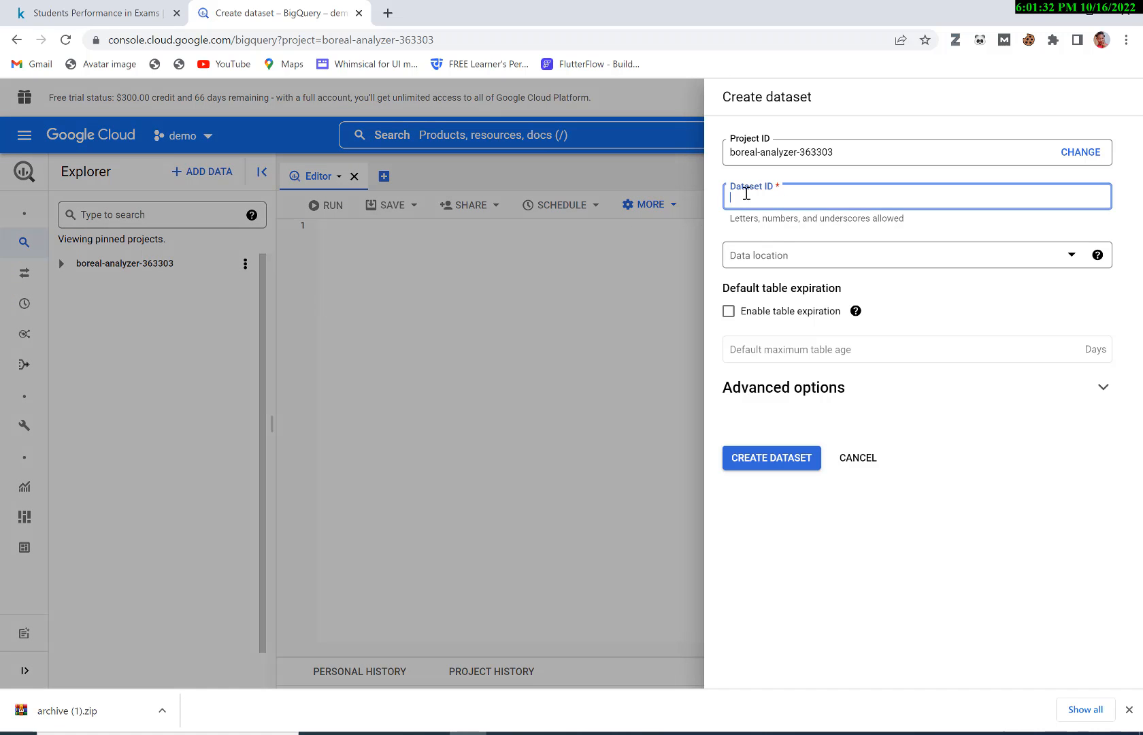
{"action": "type", "text": "Educ"}
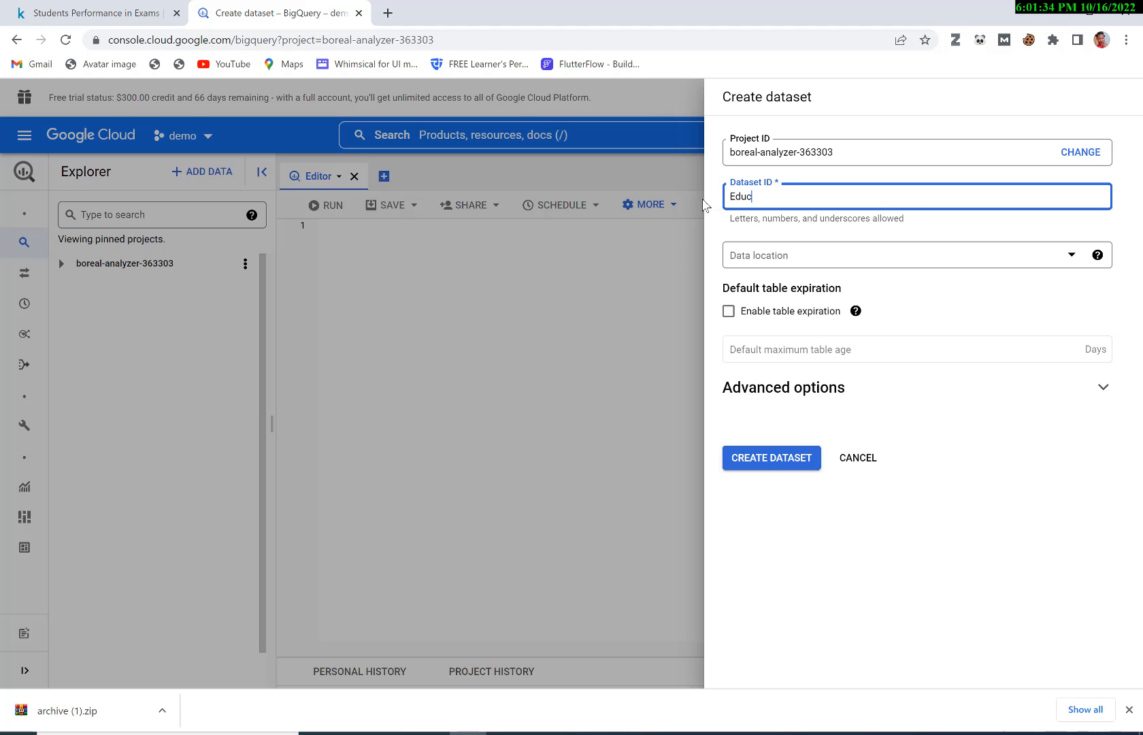
{"action": "type", "text": "ation"}
{"action": "left_click", "coordinate": [756, 466]}
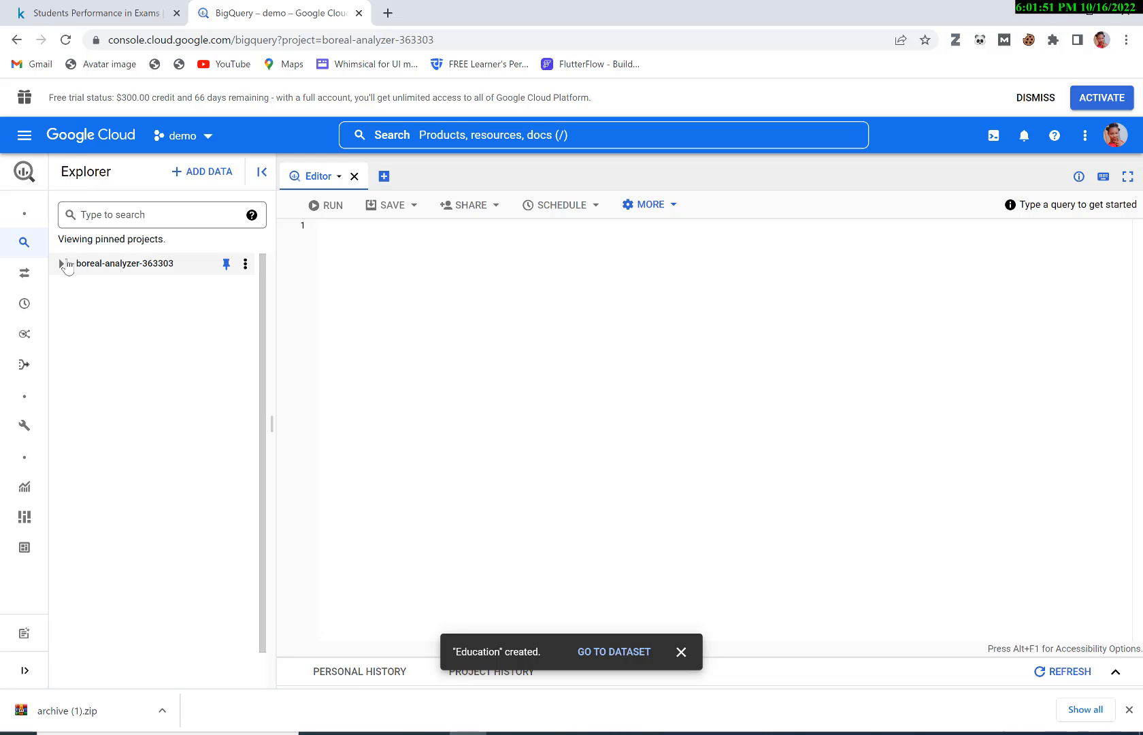
- Start a new table in the Education dataset of boreal-analyzer-363303, with Upload as its source
{"action": "left_click", "coordinate": [61, 265]}
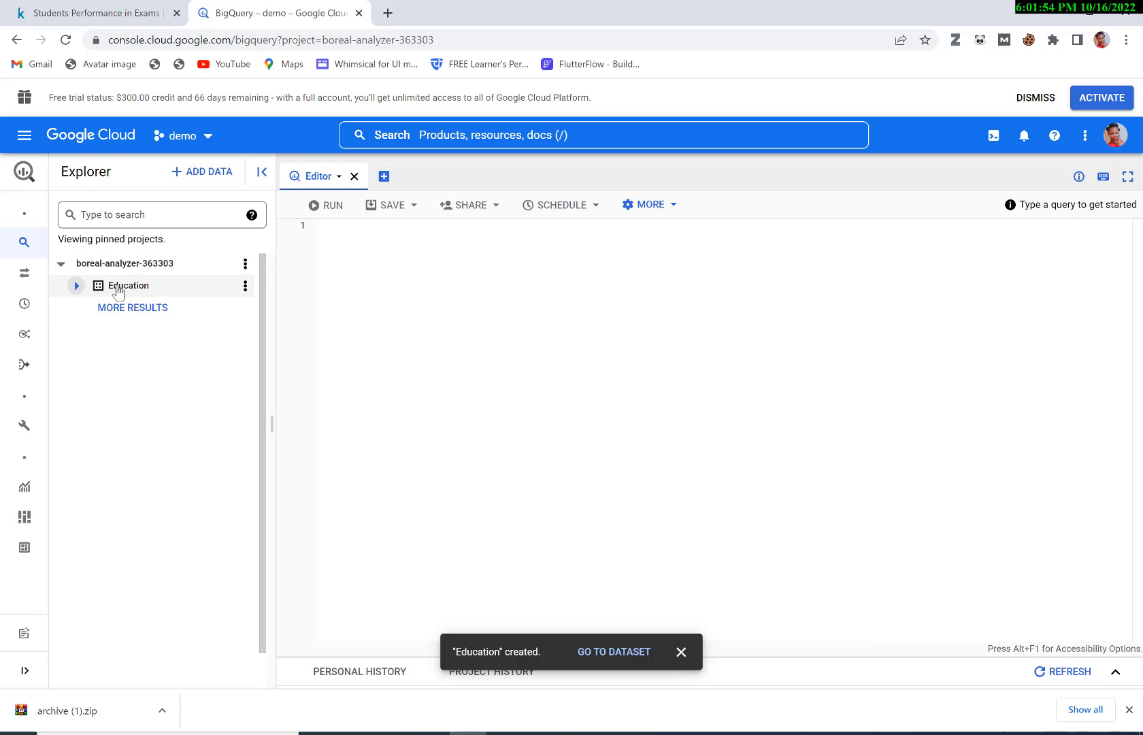
{"action": "left_click", "coordinate": [80, 287]}
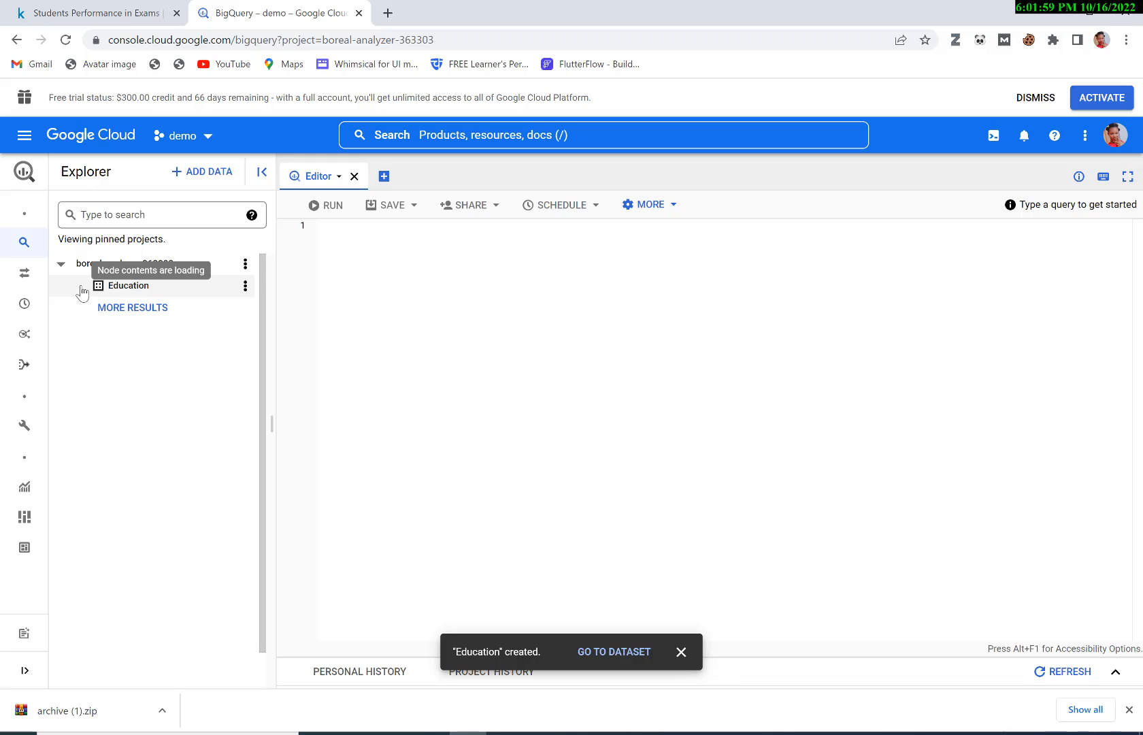
{"action": "left_click", "coordinate": [246, 286]}
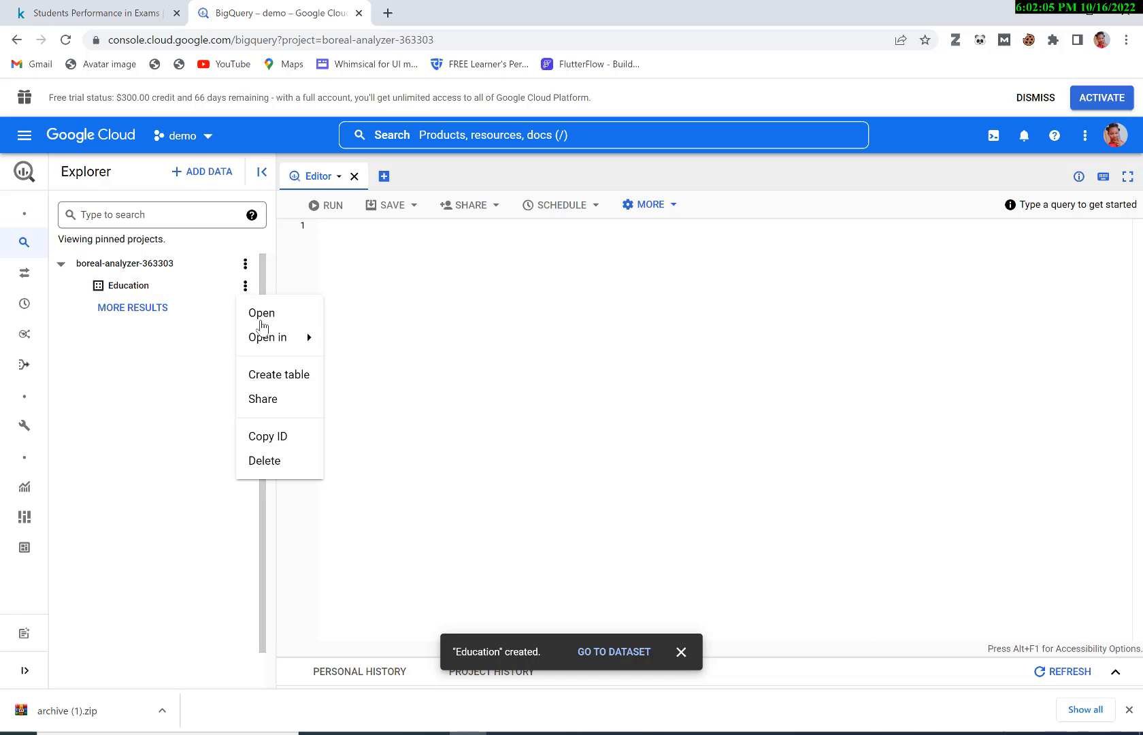
{"action": "left_click", "coordinate": [267, 375]}
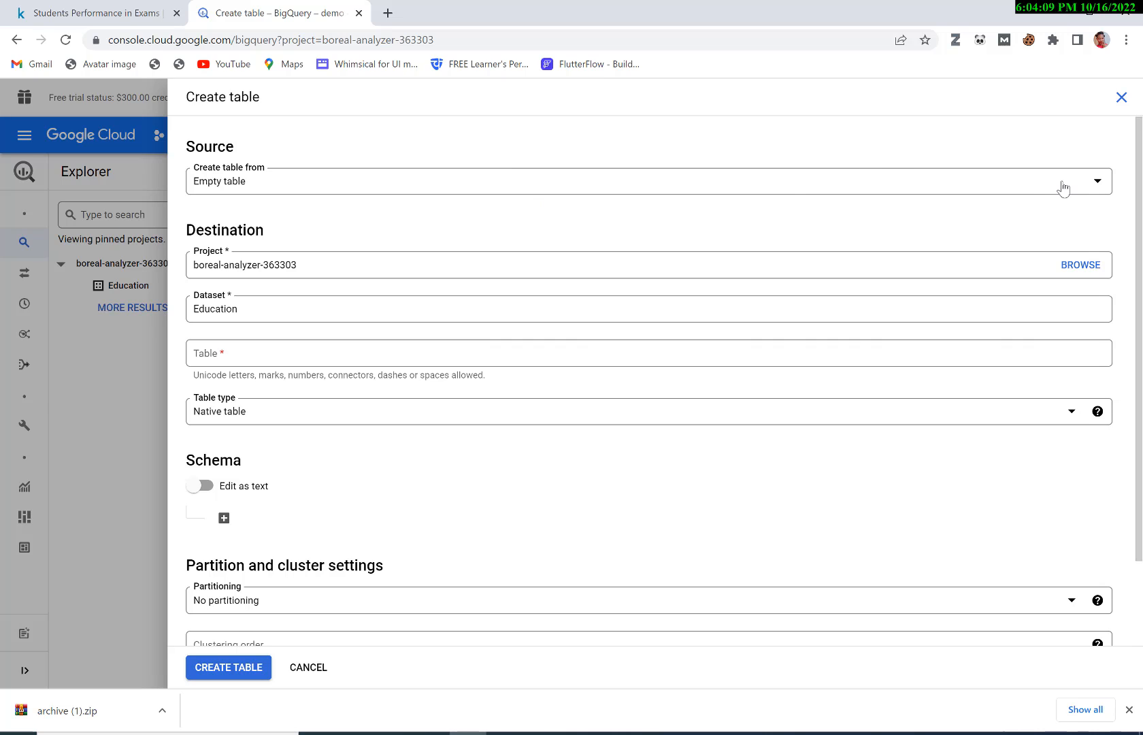
{"action": "left_click", "coordinate": [1094, 190]}
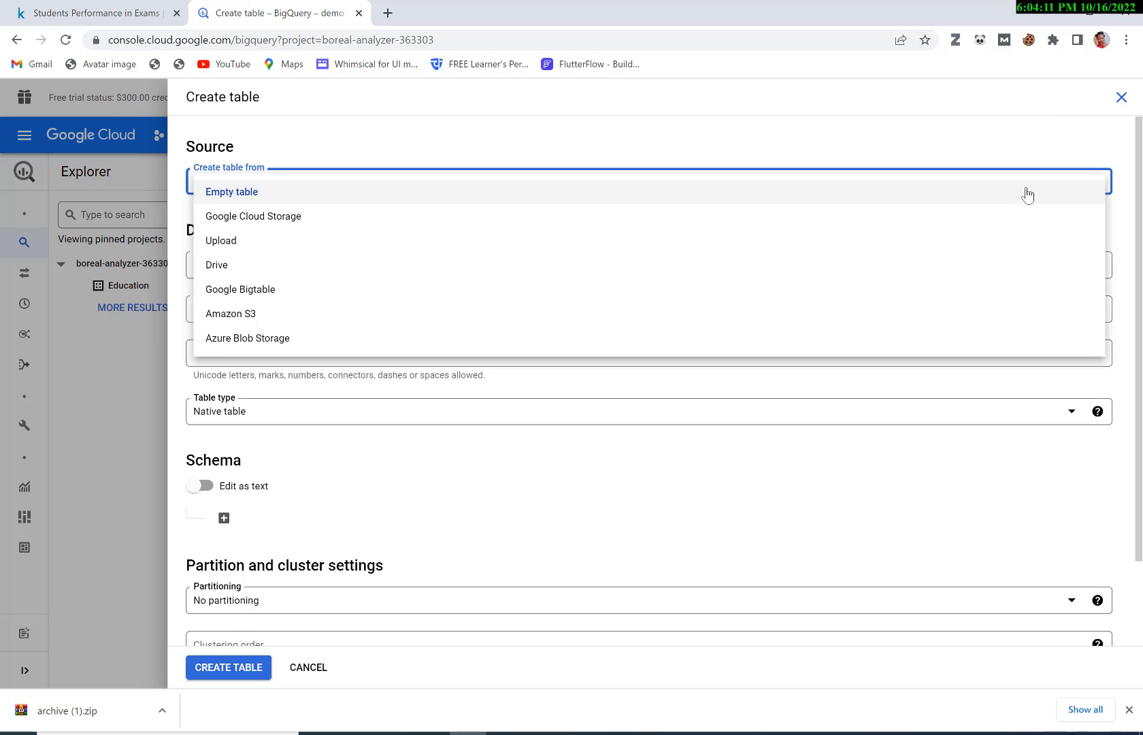
{"action": "left_click", "coordinate": [236, 248]}
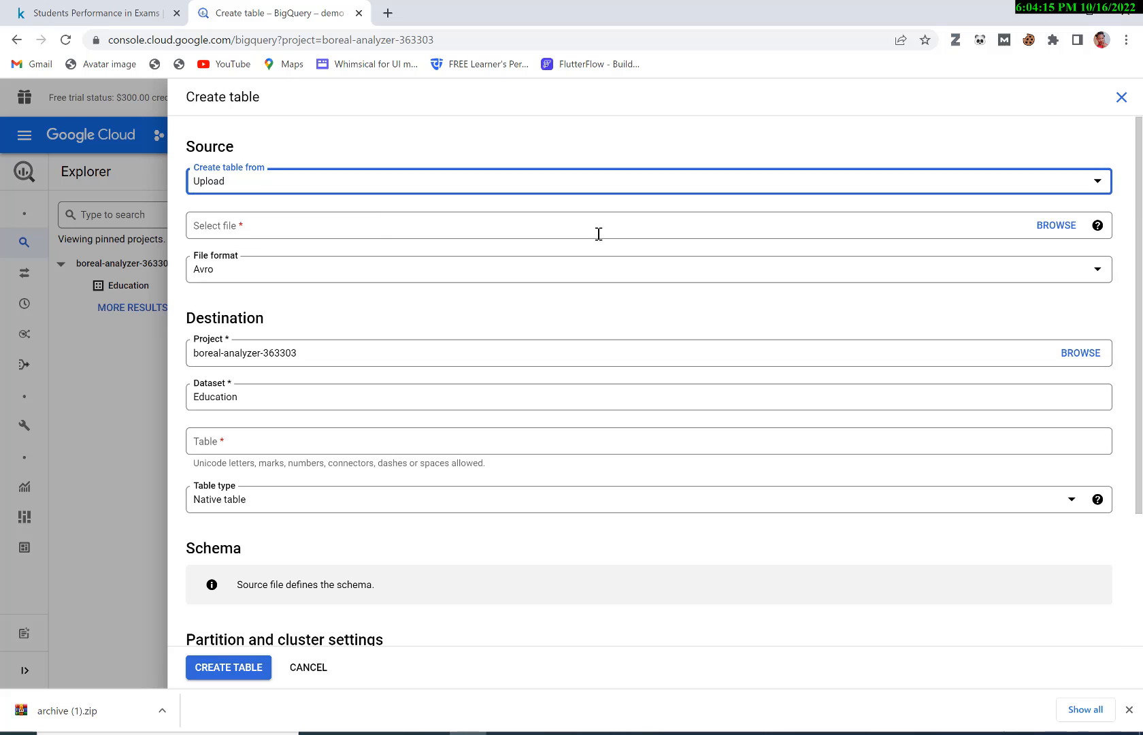
- Choose exams.csv from the Education folder in Downloads as the table's source file
{"action": "left_click", "coordinate": [1055, 227]}
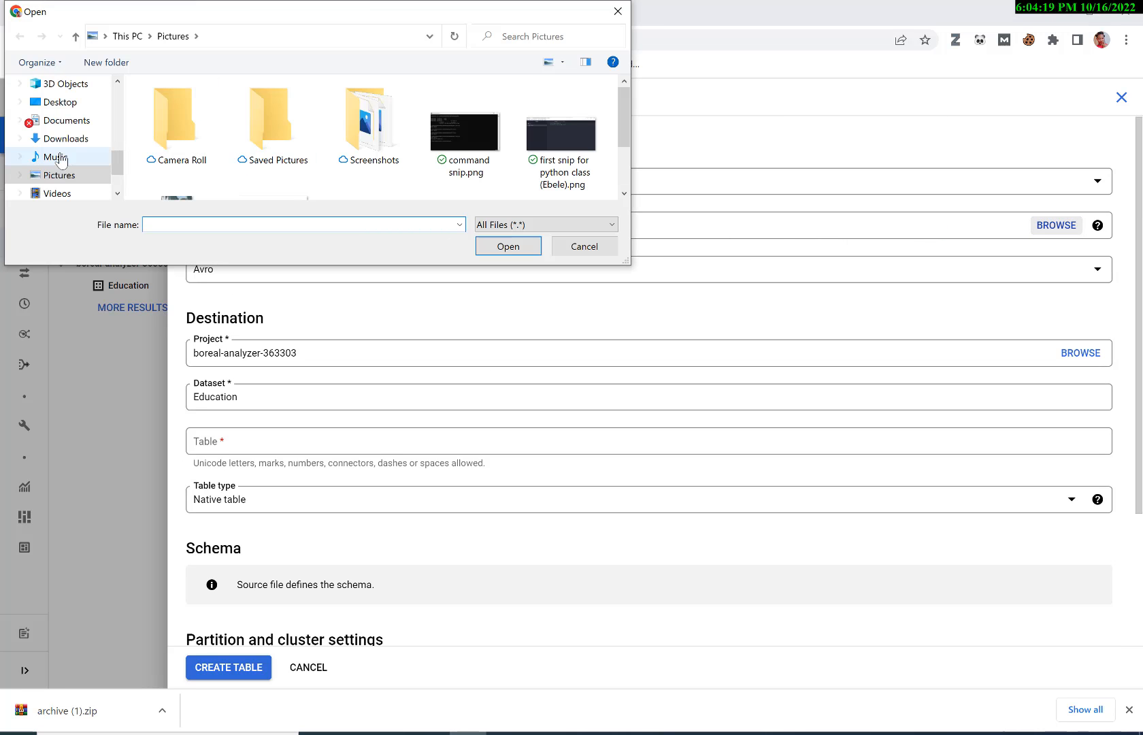
{"action": "left_click", "coordinate": [79, 139]}
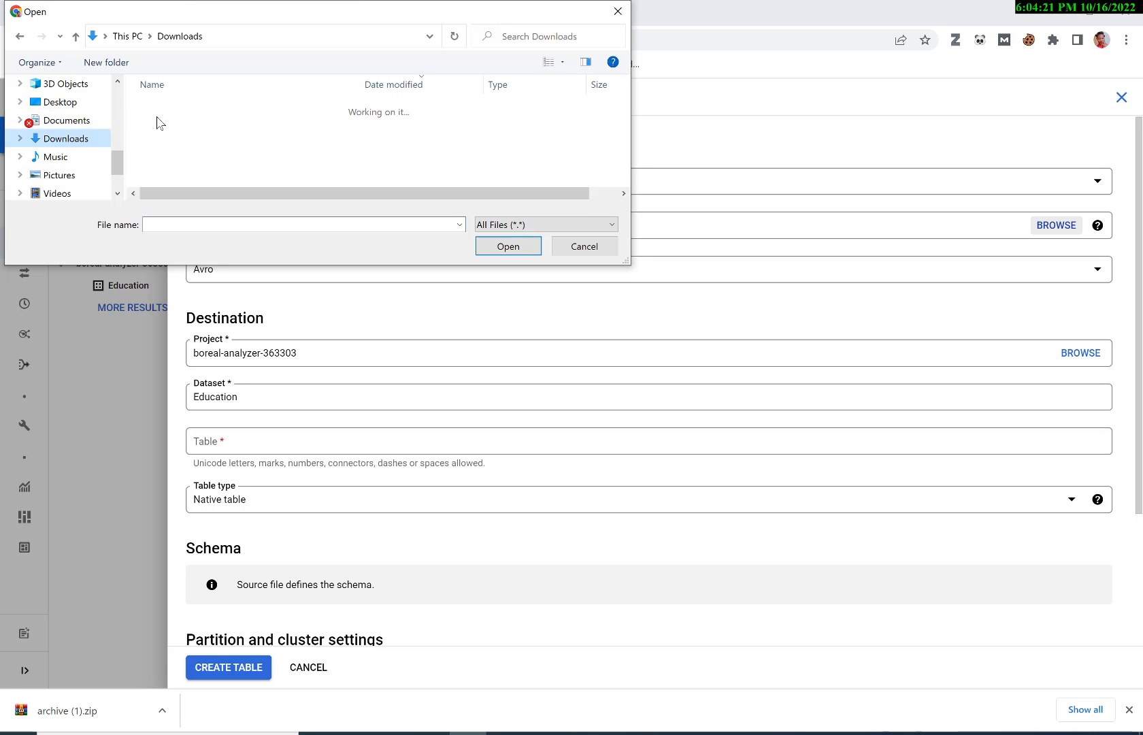
{"action": "left_click", "coordinate": [180, 144]}
{"action": "double_click", "coordinate": [179, 142]}
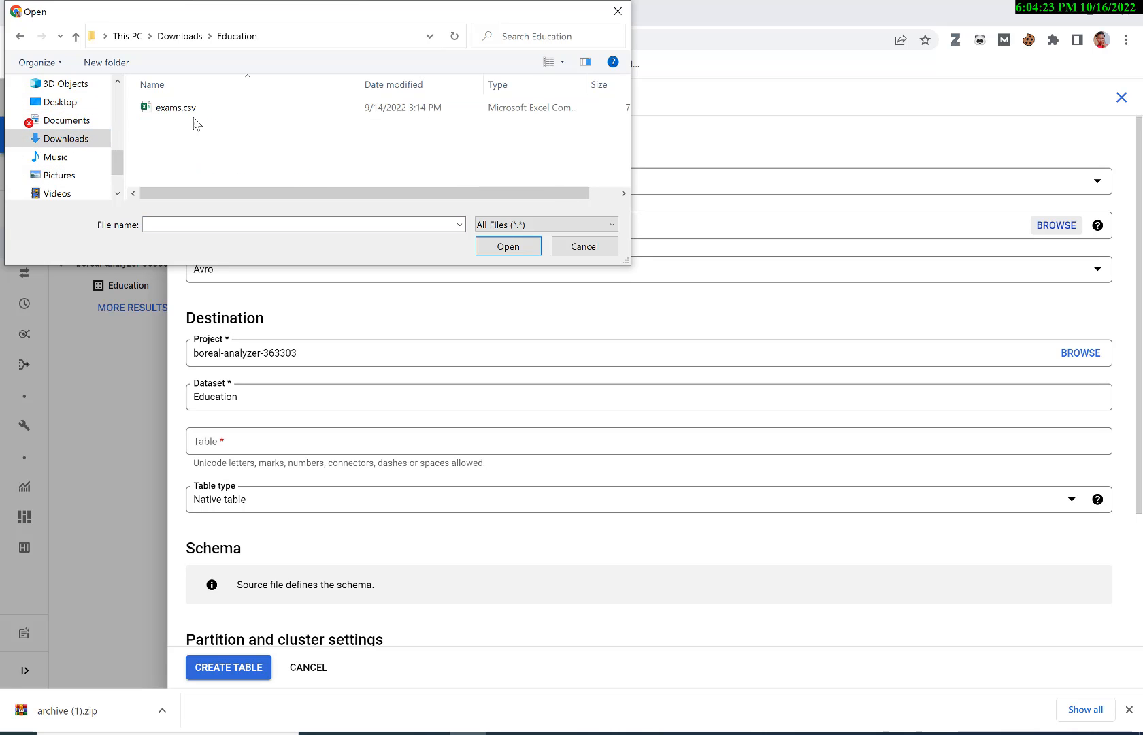
{"action": "left_click", "coordinate": [197, 110]}
{"action": "left_click", "coordinate": [487, 246]}
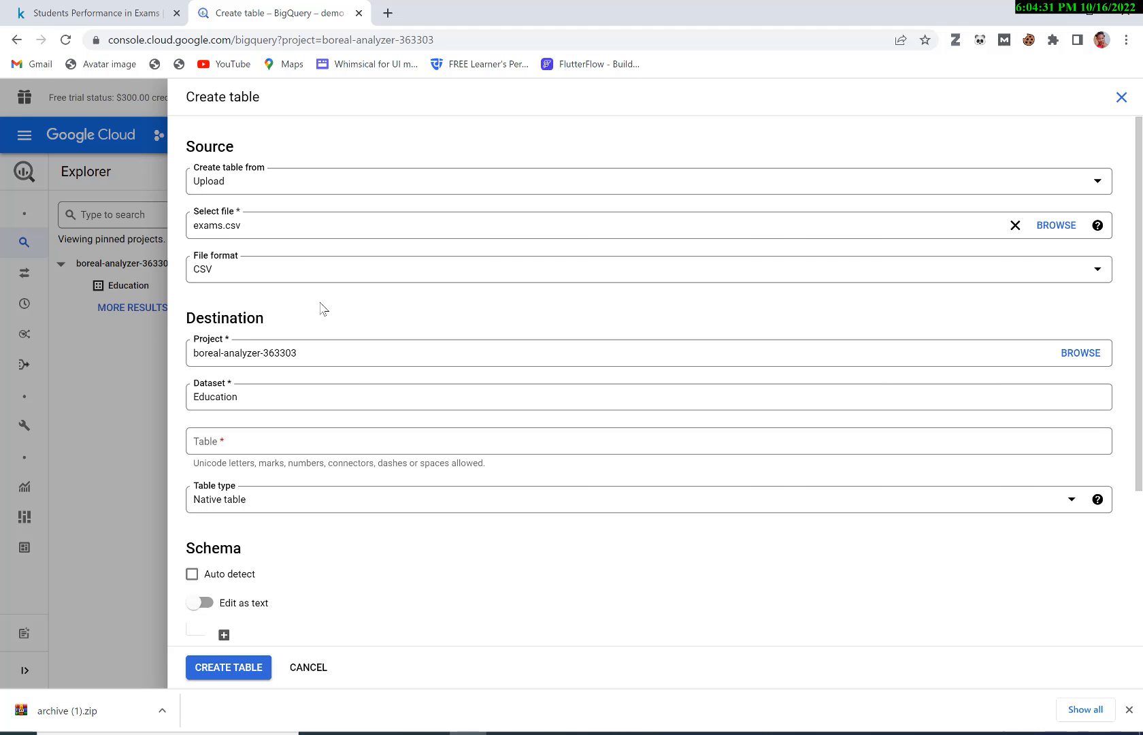
- Name the table Education_data, enable schema auto detection, and create it with the other options at their defaults
{"action": "left_click", "coordinate": [197, 456]}
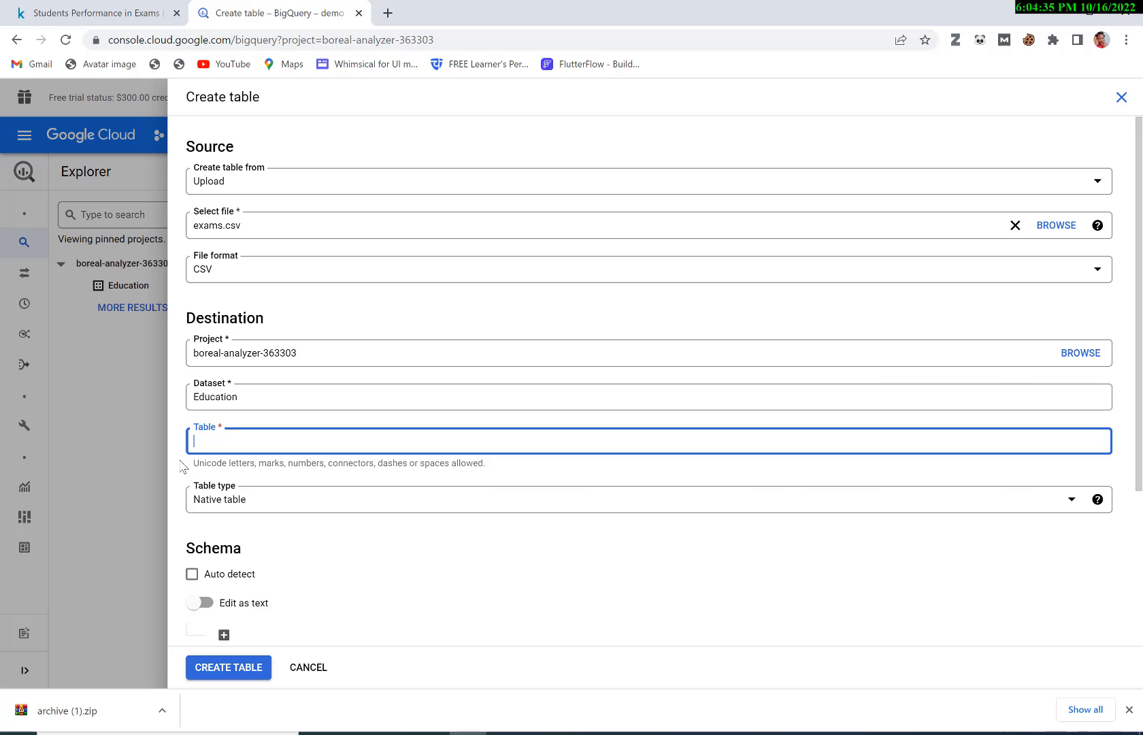
{"action": "type", "text": "Education_data"}
{"action": "scroll", "coordinate": [258, 520], "scroll_direction": "down", "scroll_amount": 3}
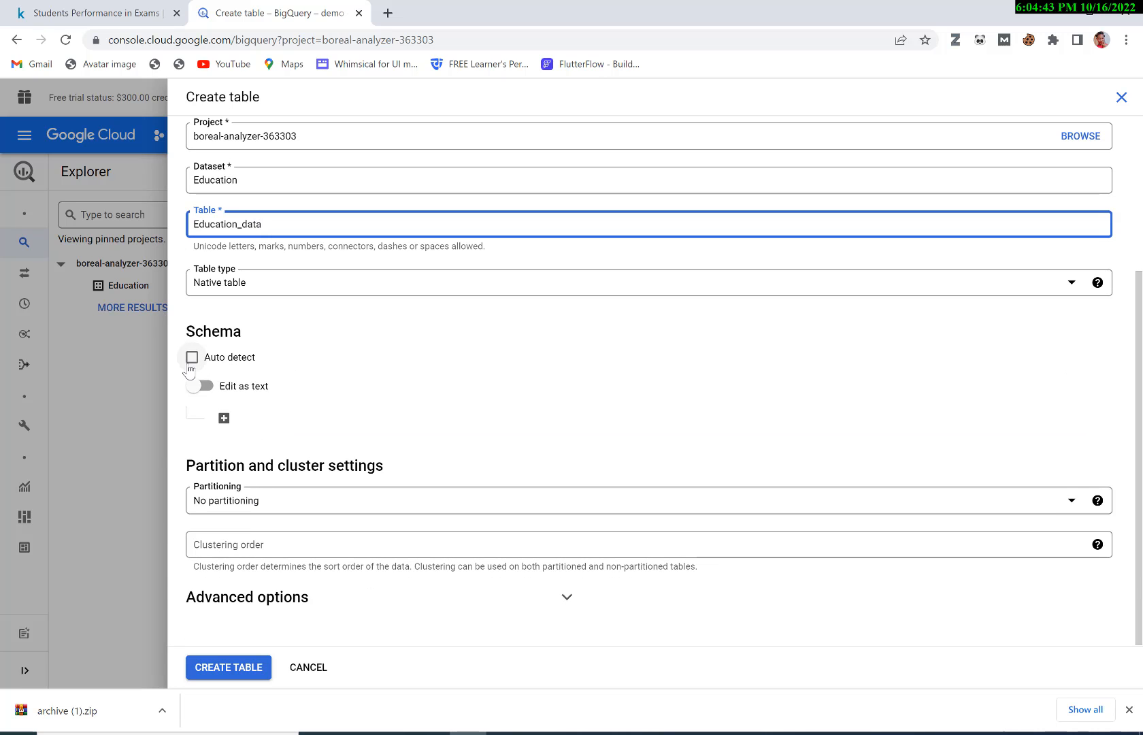
{"action": "left_click", "coordinate": [192, 358]}
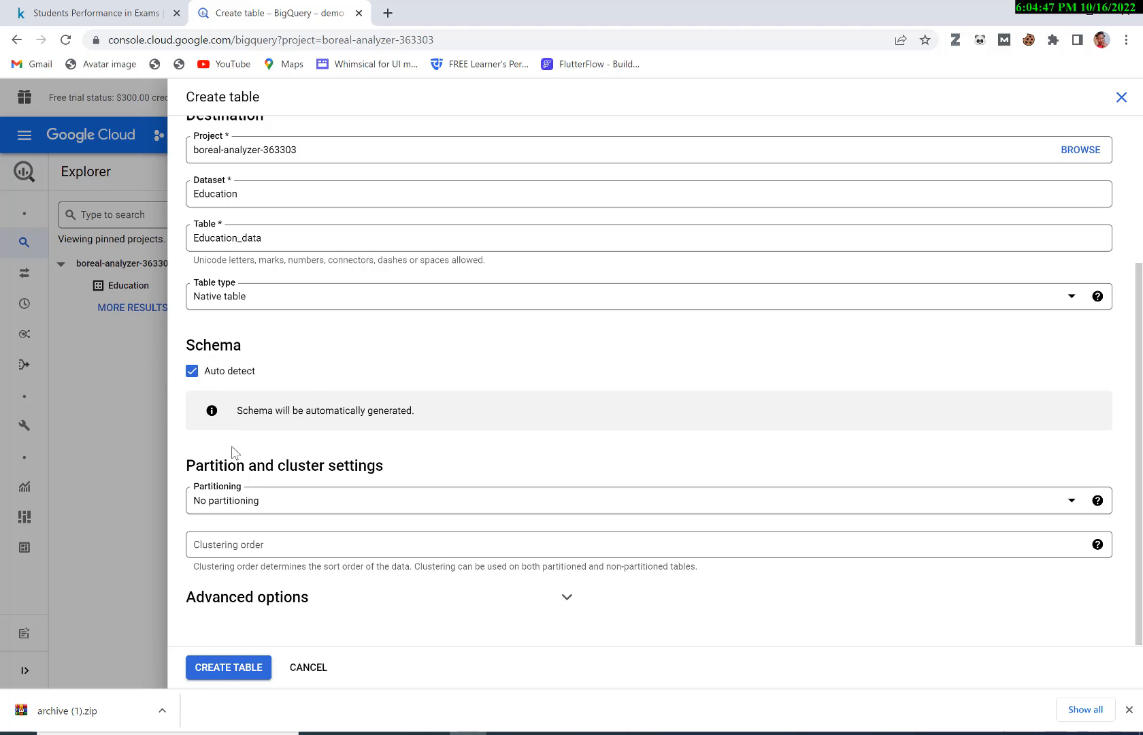
{"action": "left_click", "coordinate": [220, 675]}
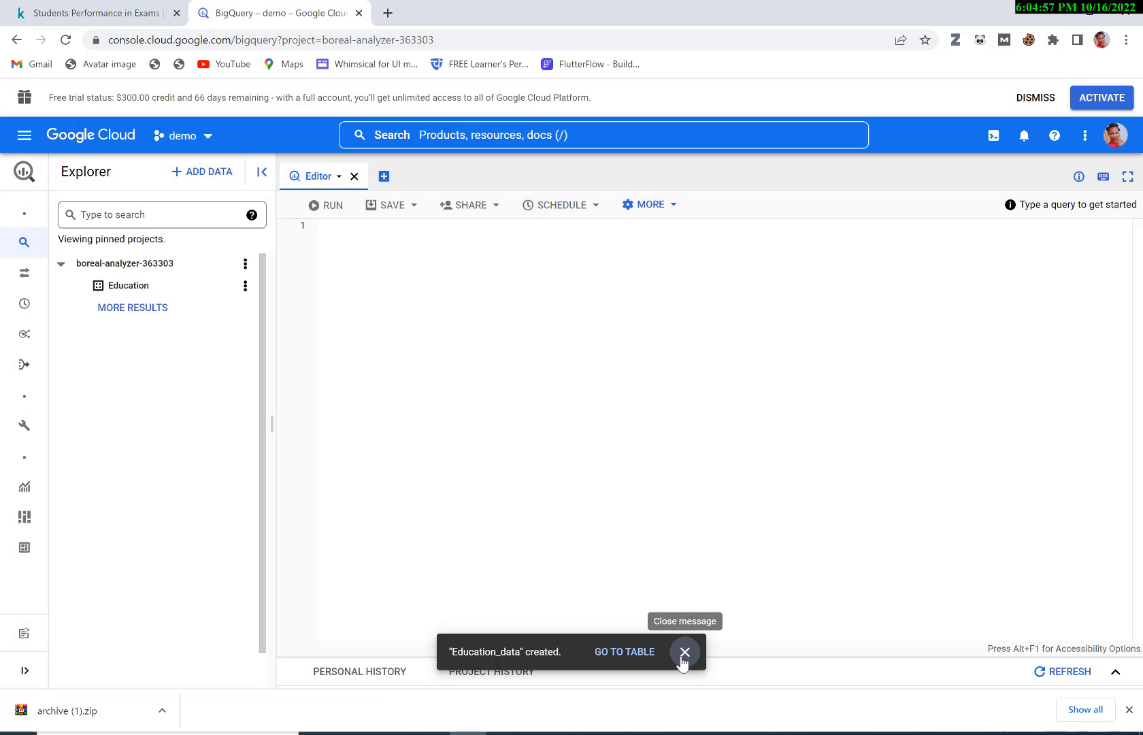
{"action": "left_click", "coordinate": [684, 653]}
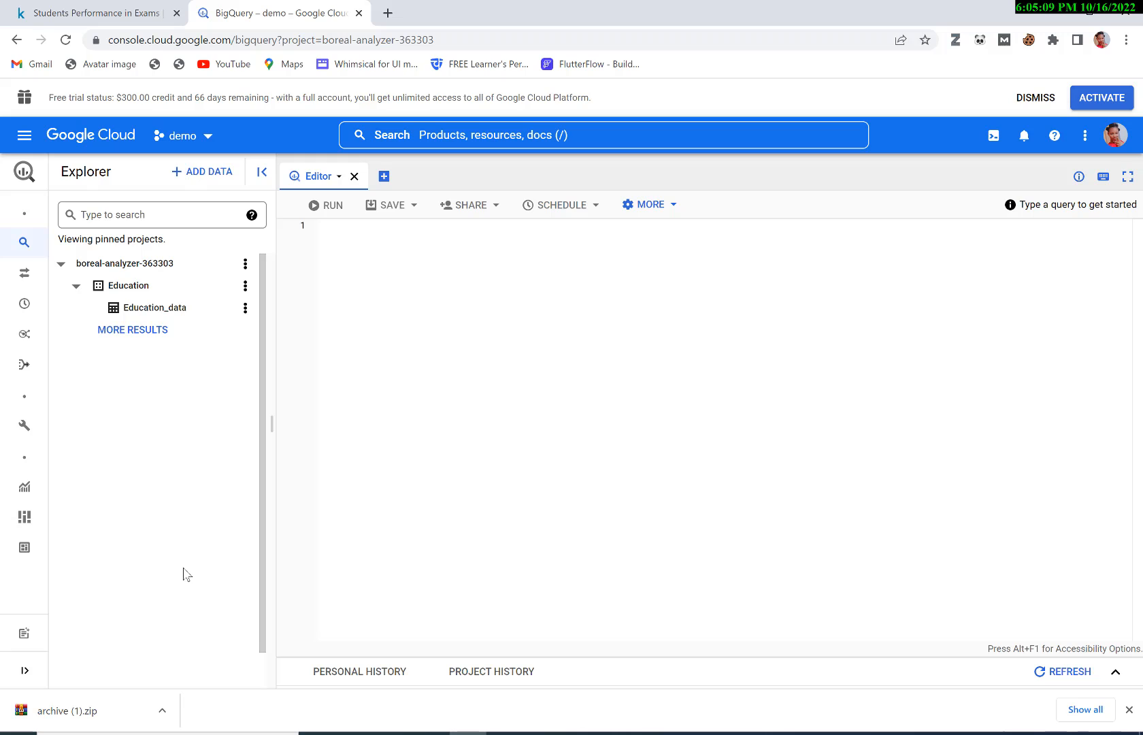
- Open the Education_data table and examine its schema, its table and storage details, and the preview of its rows
{"action": "left_click", "coordinate": [245, 308]}
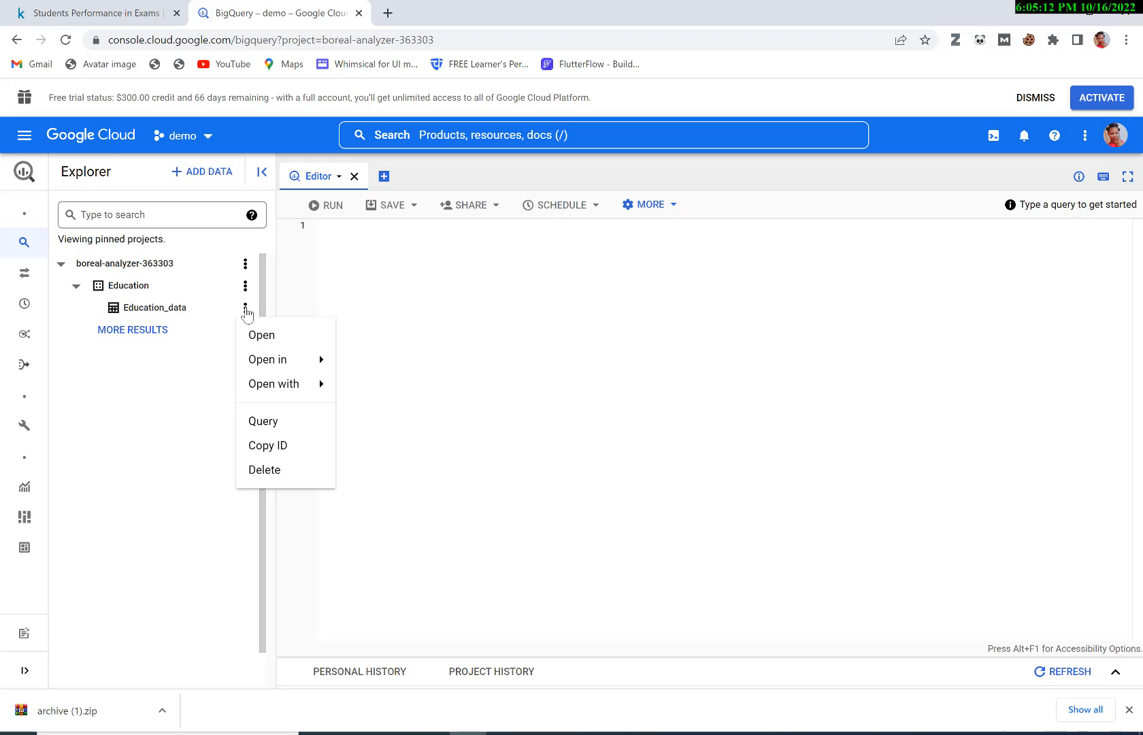
{"action": "left_click", "coordinate": [258, 342]}
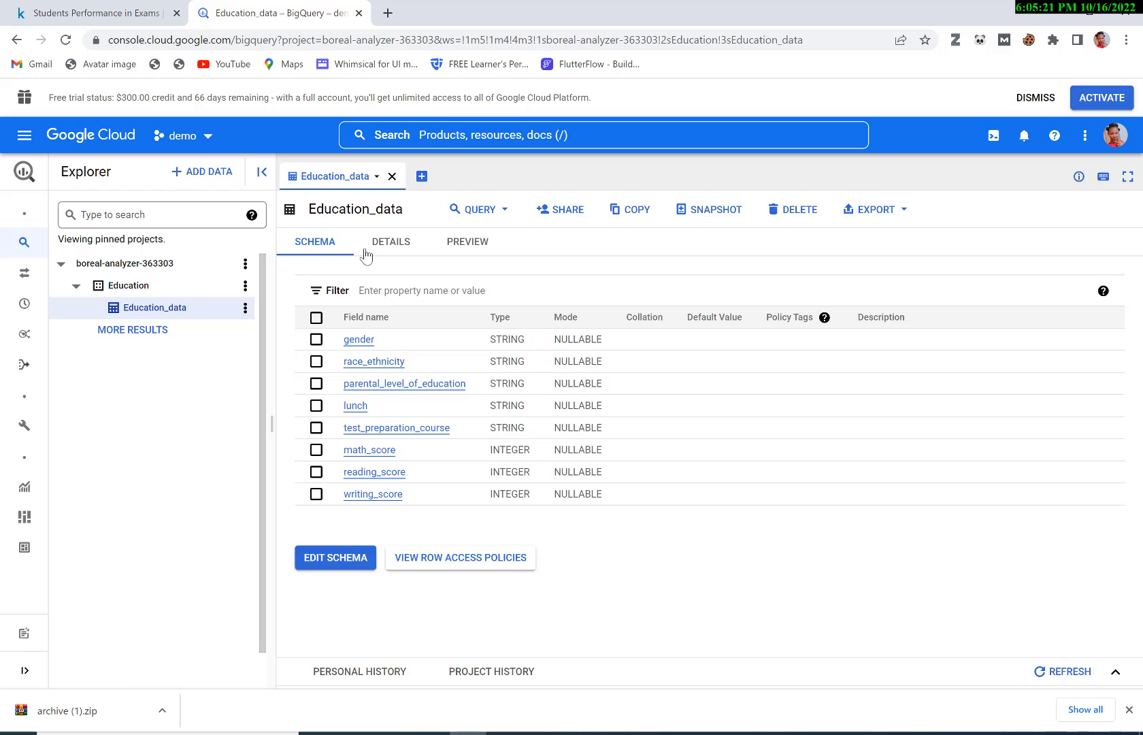
{"action": "left_click", "coordinate": [395, 246]}
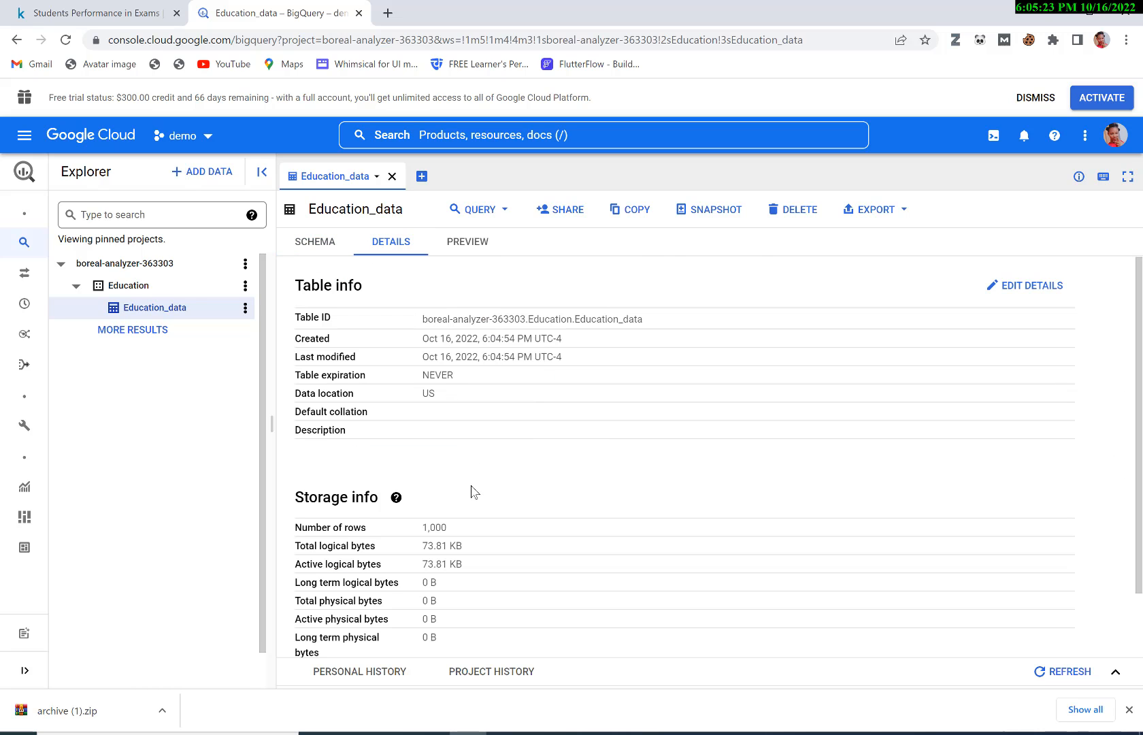
{"action": "scroll", "coordinate": [472, 493], "scroll_direction": "down", "scroll_amount": 2}
{"action": "scroll", "coordinate": [470, 497], "scroll_direction": "up", "scroll_amount": 2}
{"action": "left_click", "coordinate": [461, 245]}
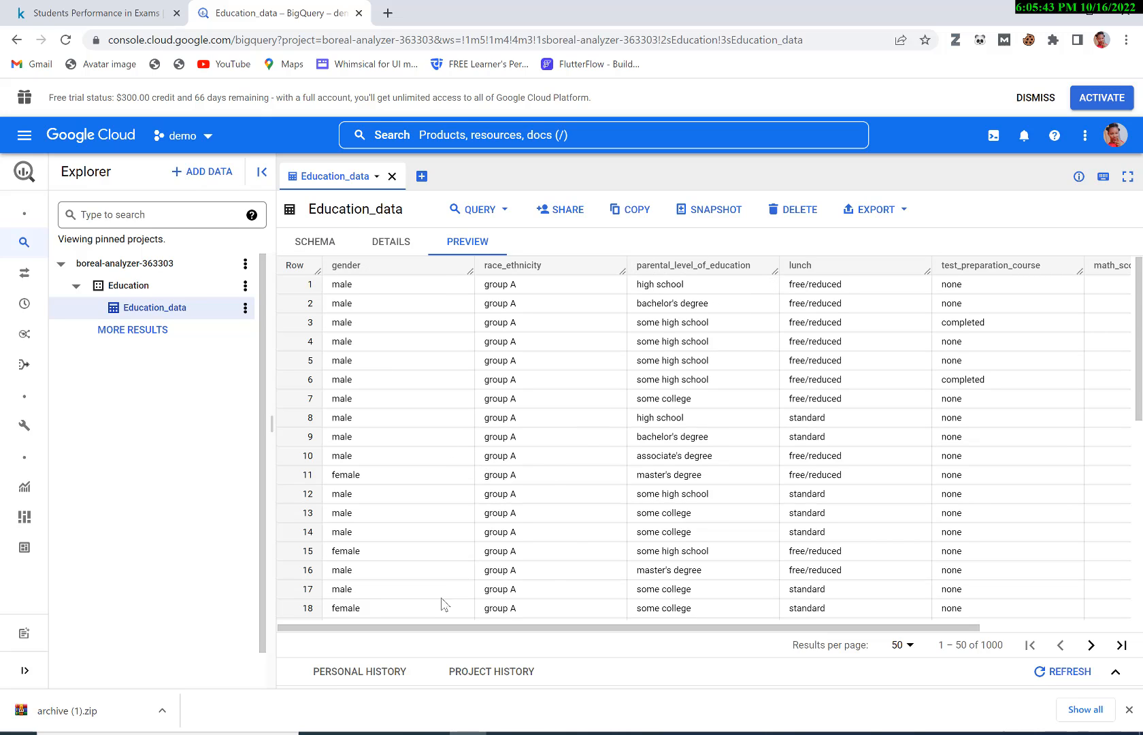
{"action": "scroll", "coordinate": [663, 451], "scroll_direction": "down", "scroll_amount": 5}
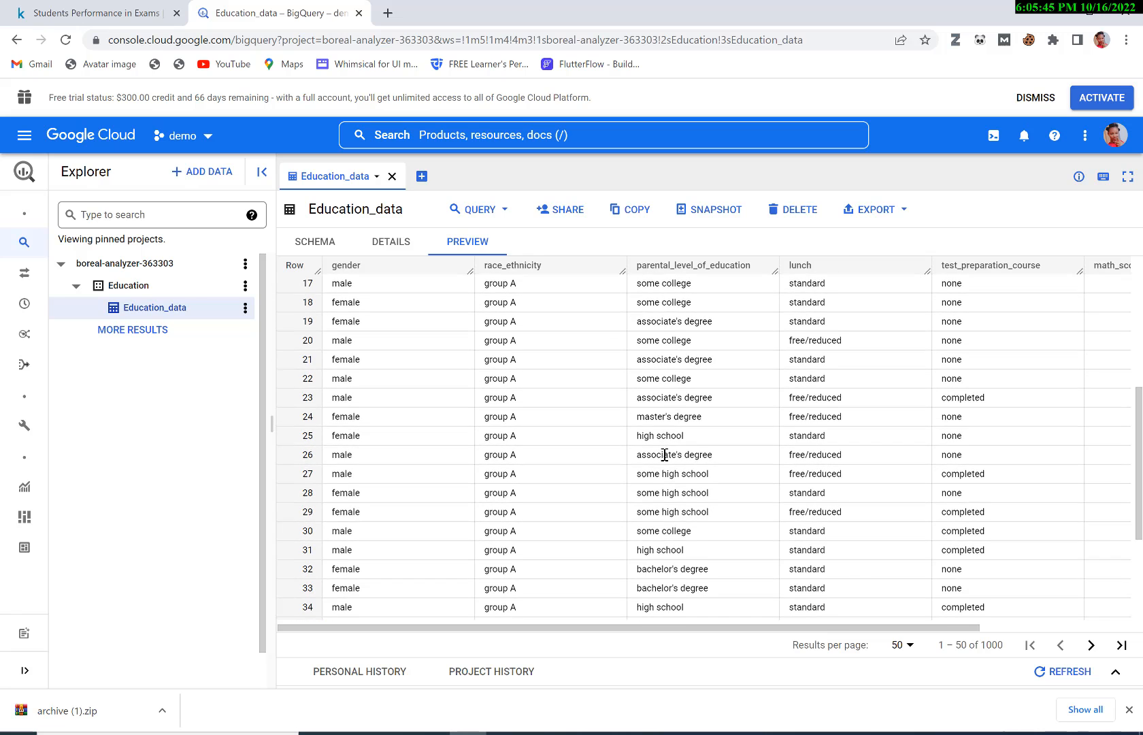
{"action": "scroll", "coordinate": [664, 454], "scroll_direction": "down", "scroll_amount": 5}
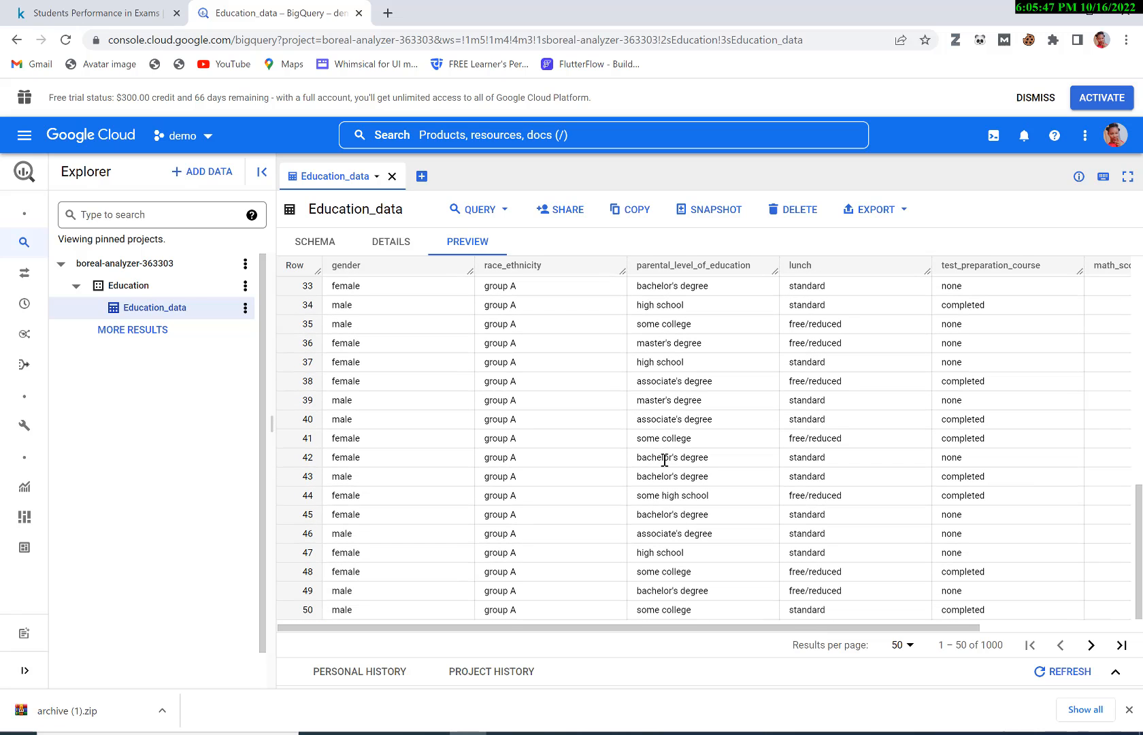
{"action": "scroll", "coordinate": [664, 459], "scroll_direction": "up", "scroll_amount": 10}
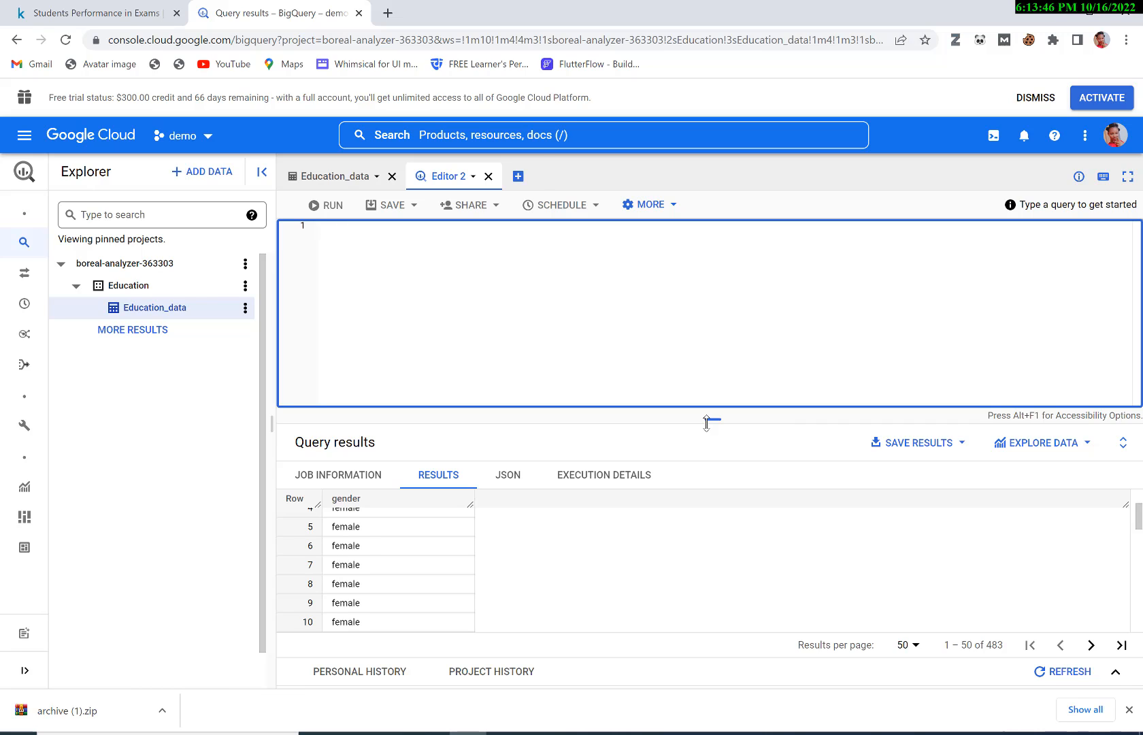
- Write a query skeleton with SELECT *, FROM and WHERE on three separate lines in the empty query editor
{"action": "type", "text": "SELECT"}
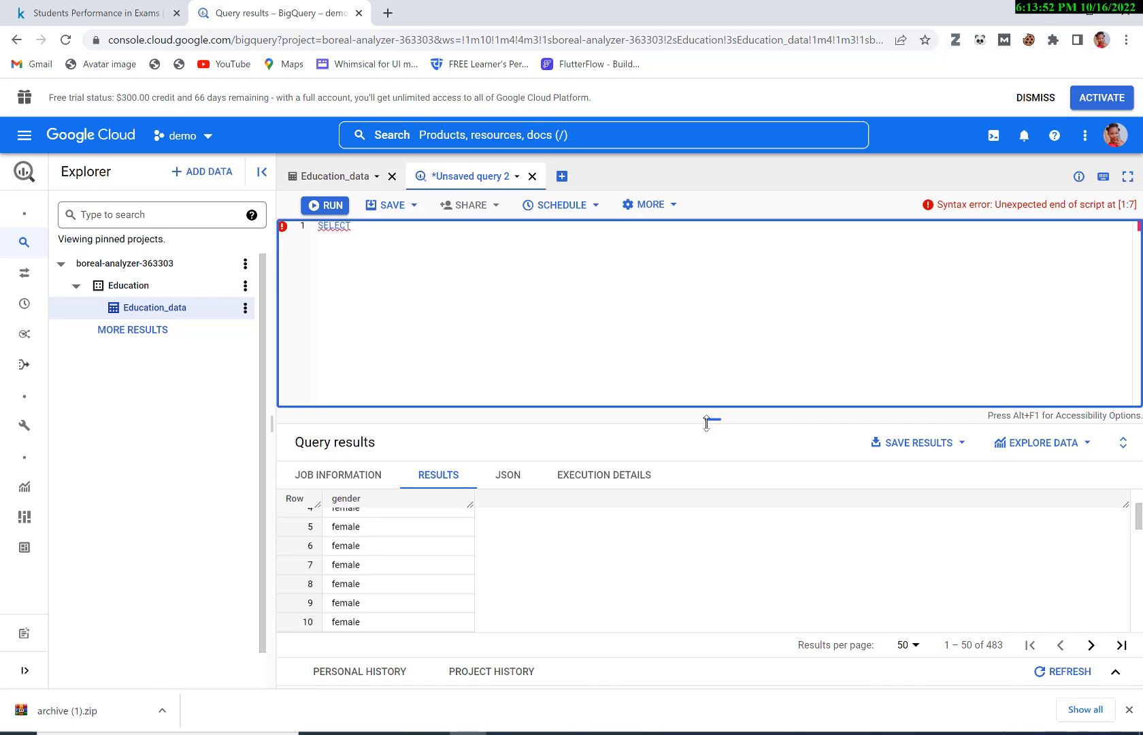
{"action": "key", "text": "Return"}
{"action": "type", "text": "FROM "}
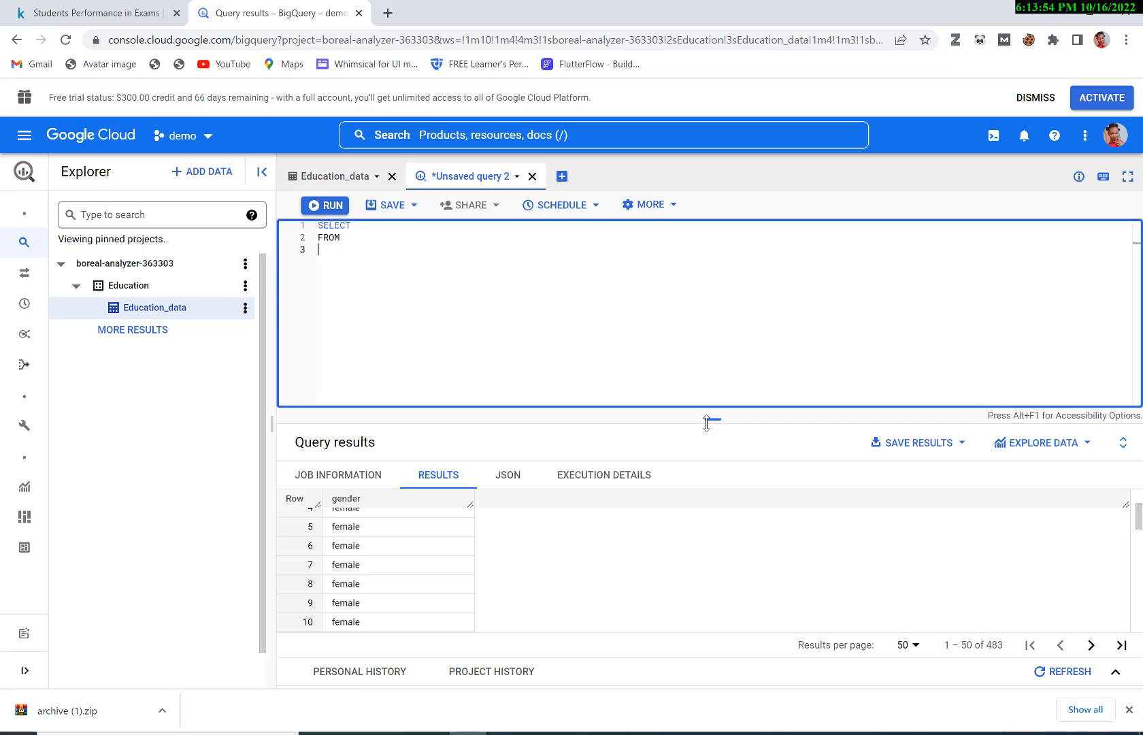
{"action": "type", "text": "WHERE"}
{"action": "left_click", "coordinate": [410, 232]}
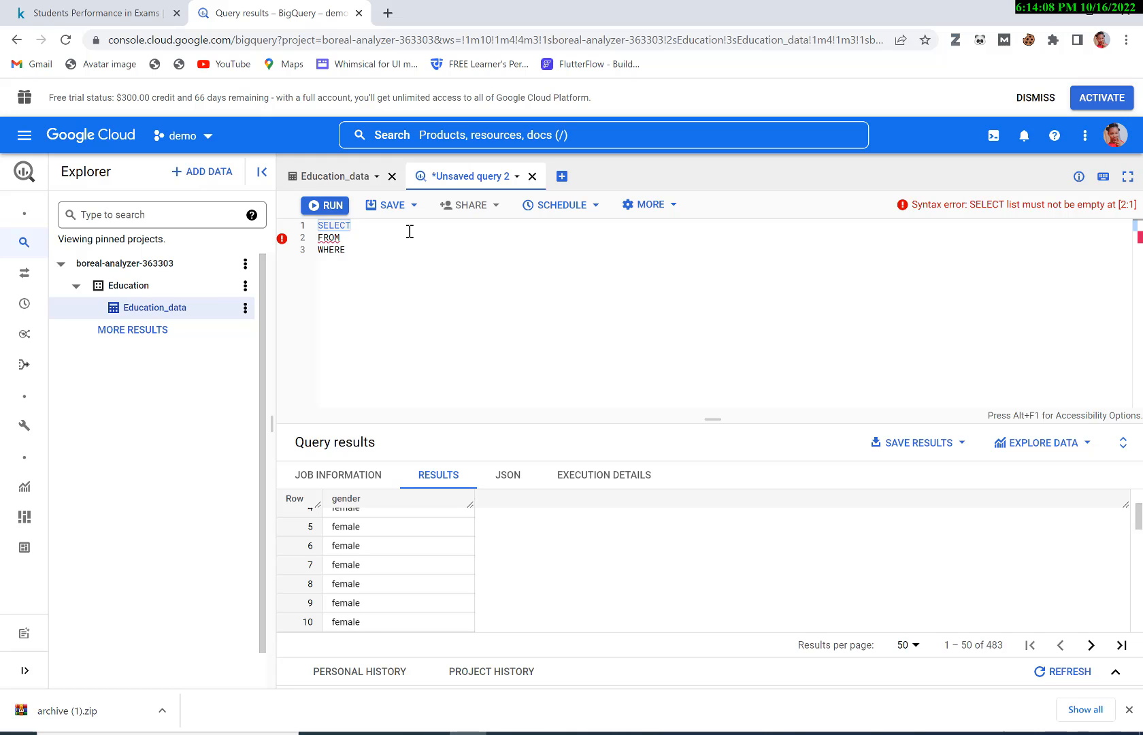
{"action": "left_click", "coordinate": [410, 232]}
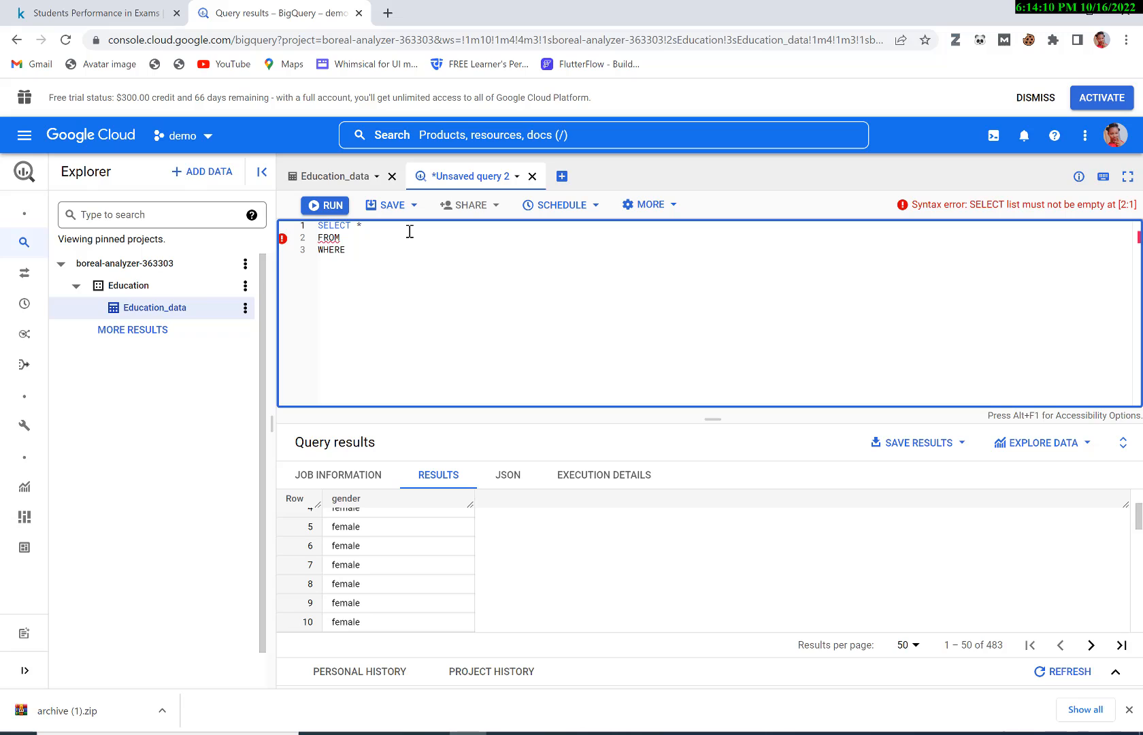
{"action": "type", "text": "*"}
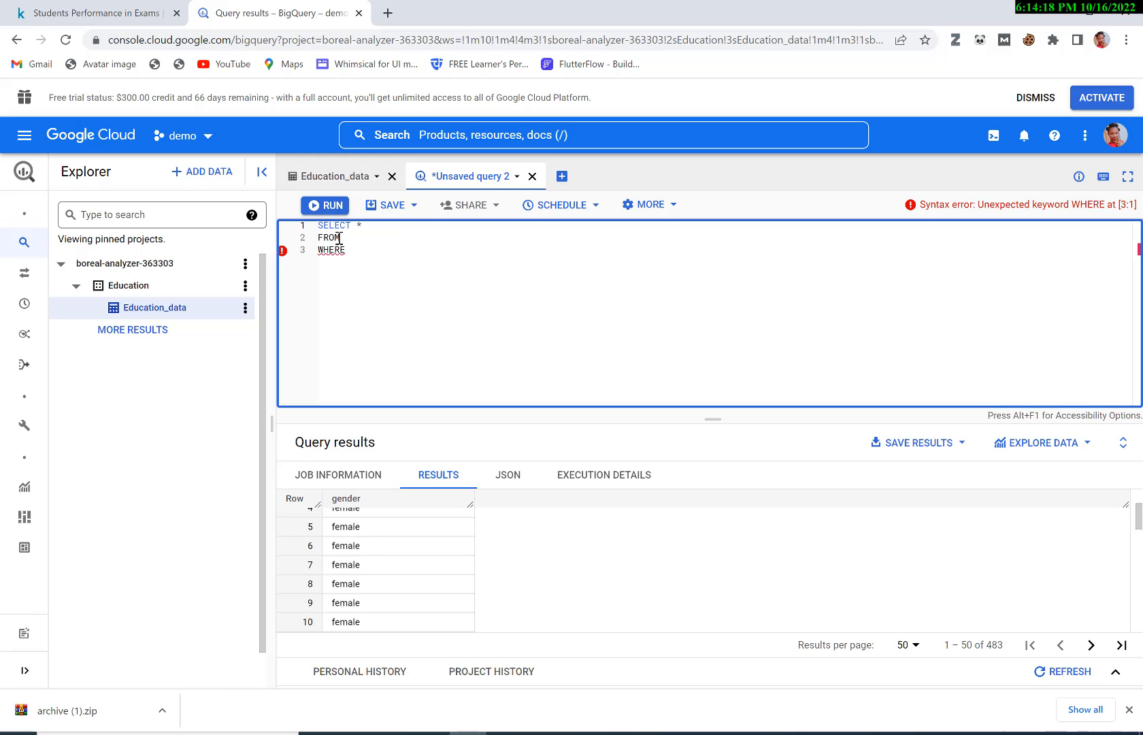
- Complete the query's FROM clause with the table Education.Education_data
{"action": "left_click", "coordinate": [406, 237]}
{"action": "type", "text": "eD"}
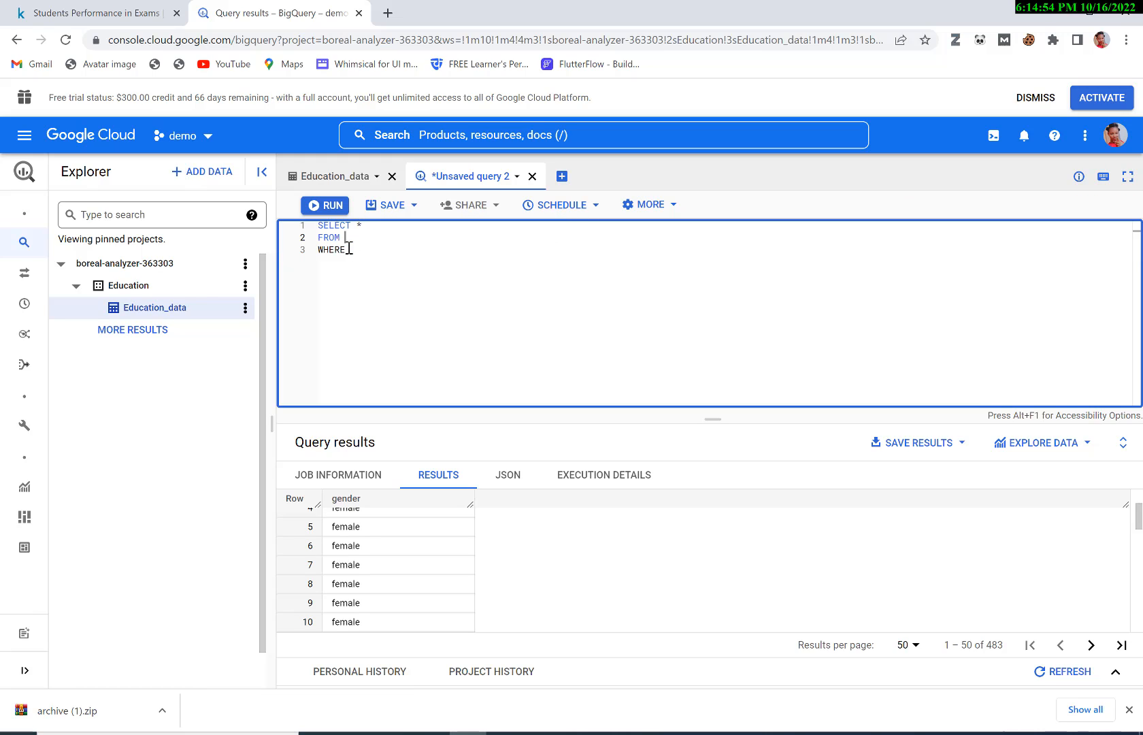
{"action": "type", "text": "Education."}
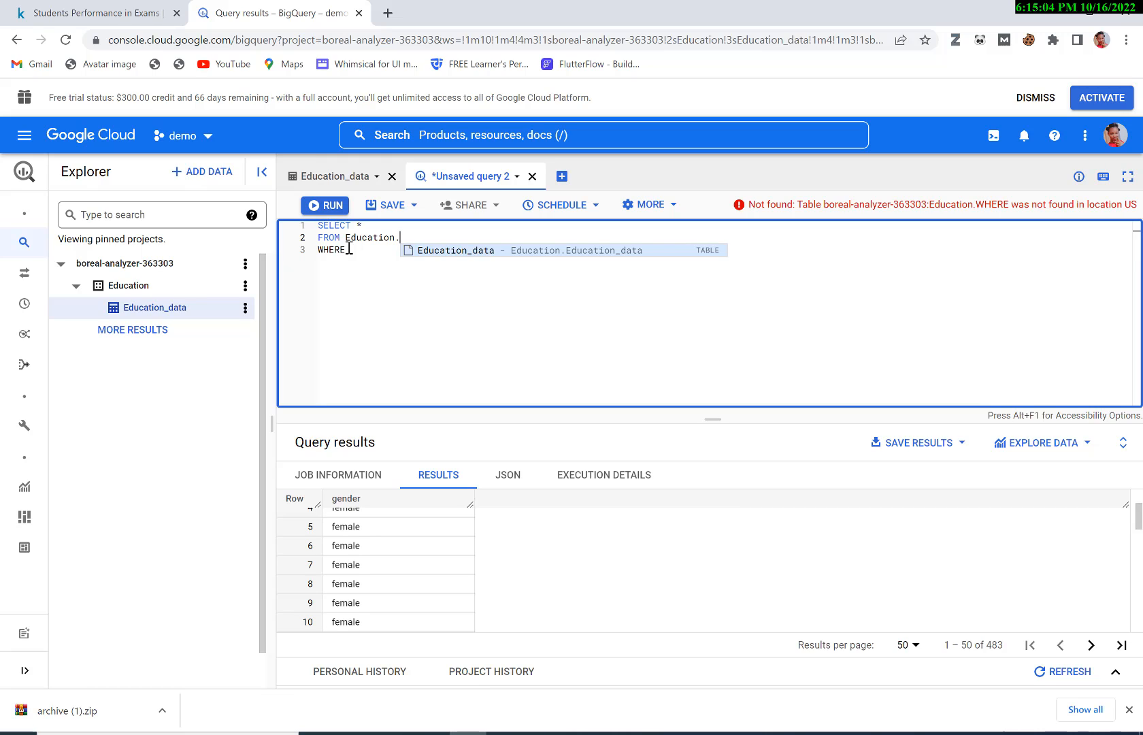
{"action": "type", "text": "Educa"}
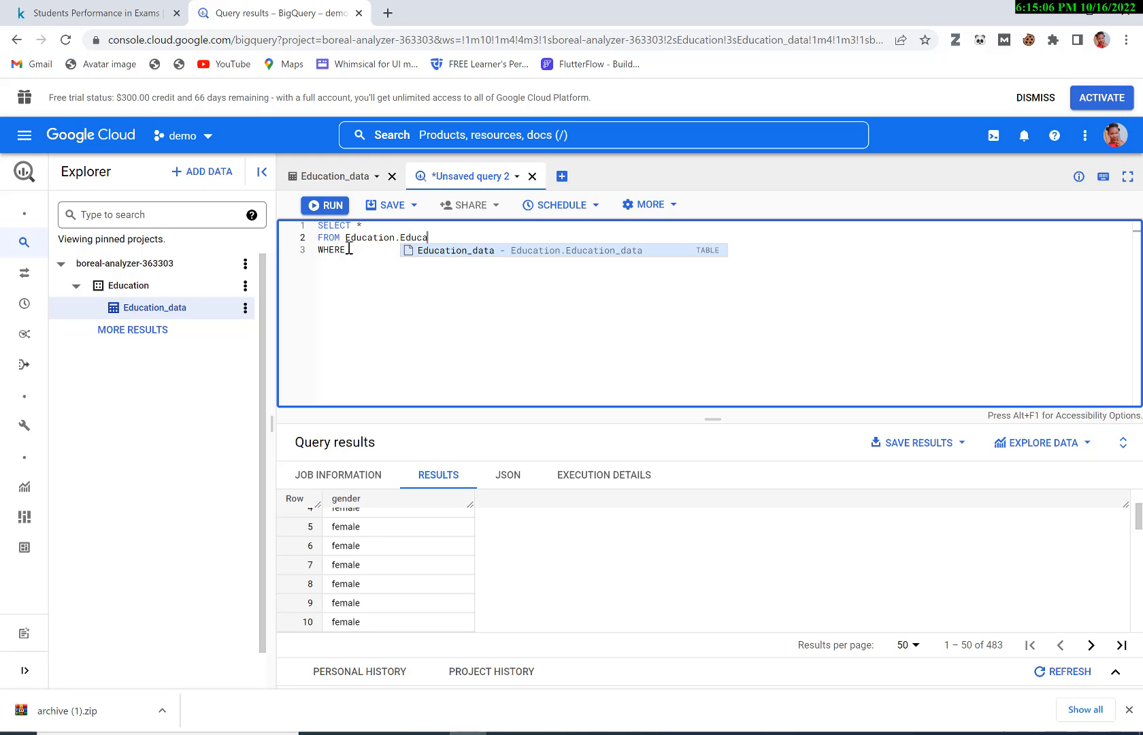
{"action": "type", "text": "tion_data"}
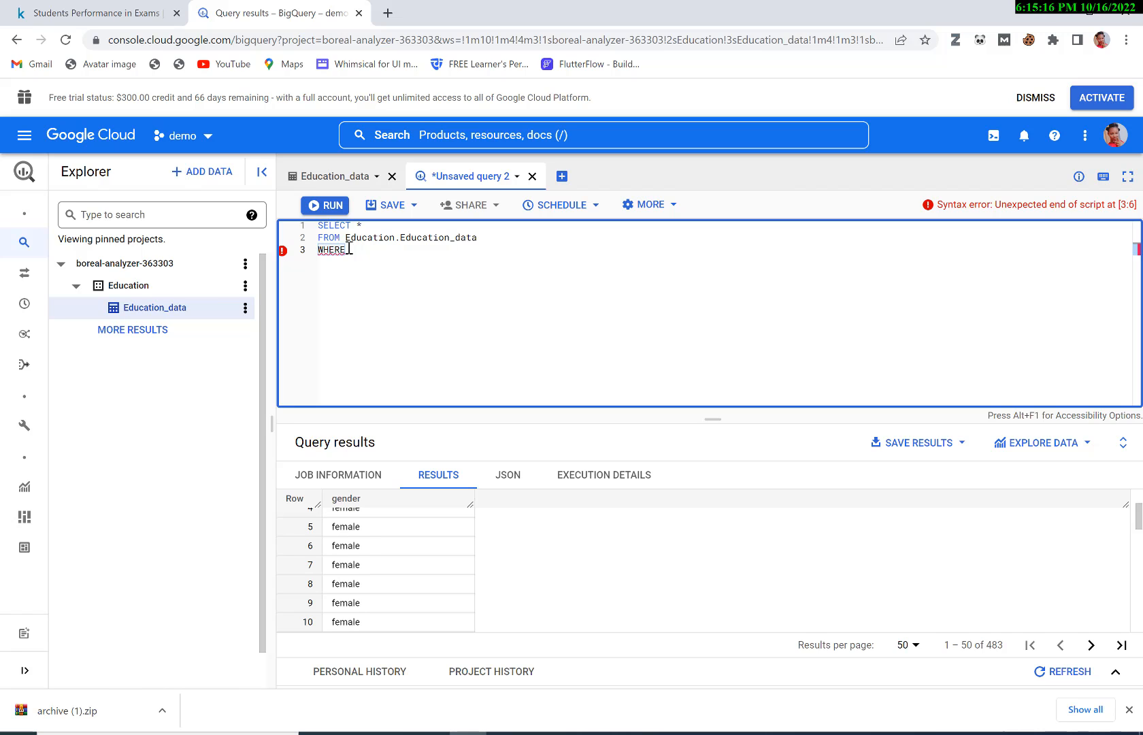
- Complete the query's WHERE clause with the condition test_preparation_course = "completed", checking the Education_data preview for the column's values
{"action": "left_click", "coordinate": [334, 176]}
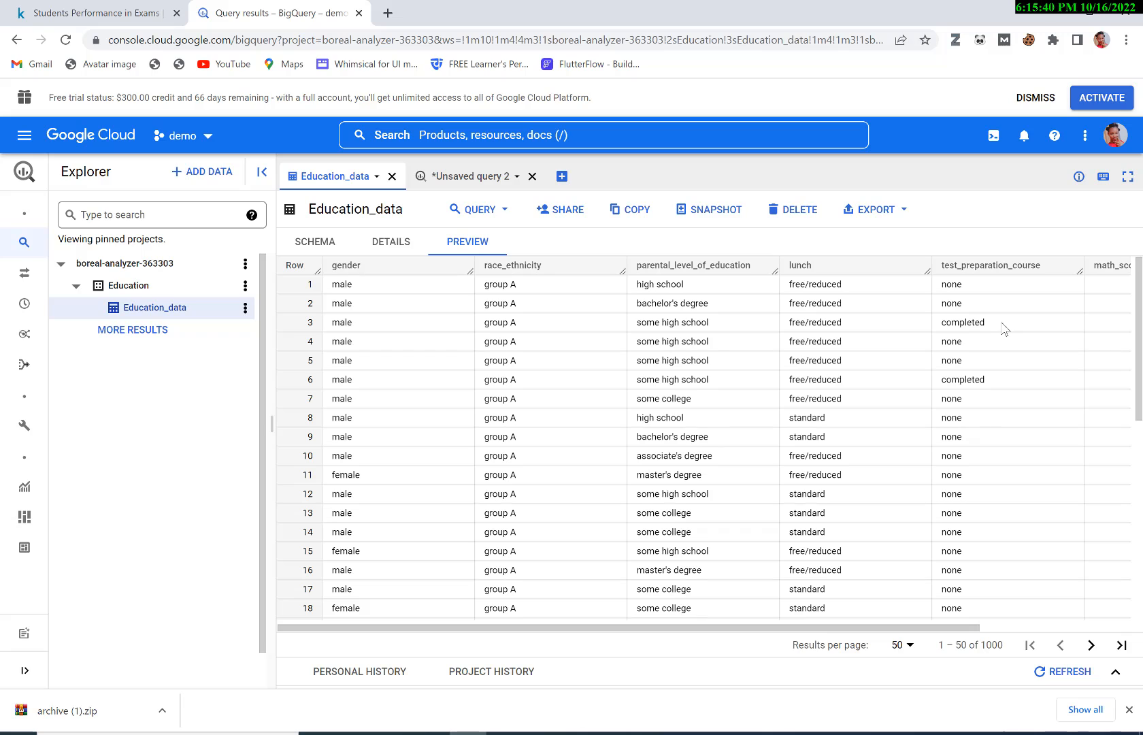
{"action": "left_click", "coordinate": [486, 178]}
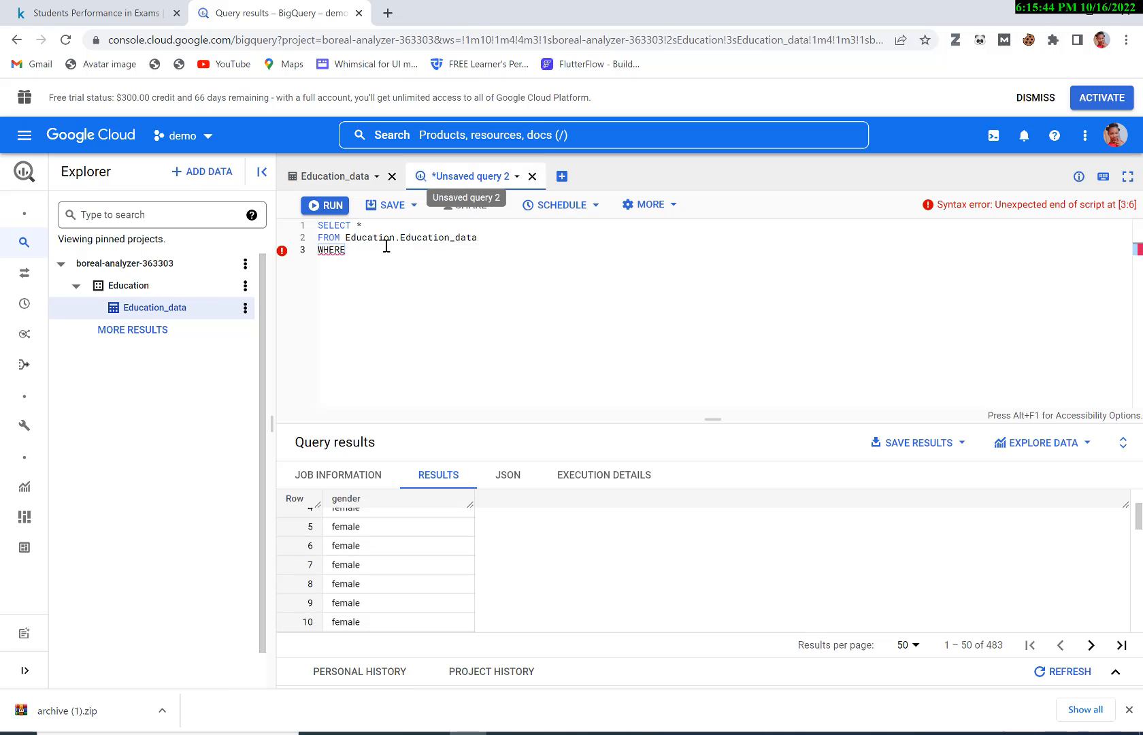
{"action": "left_click", "coordinate": [338, 252]}
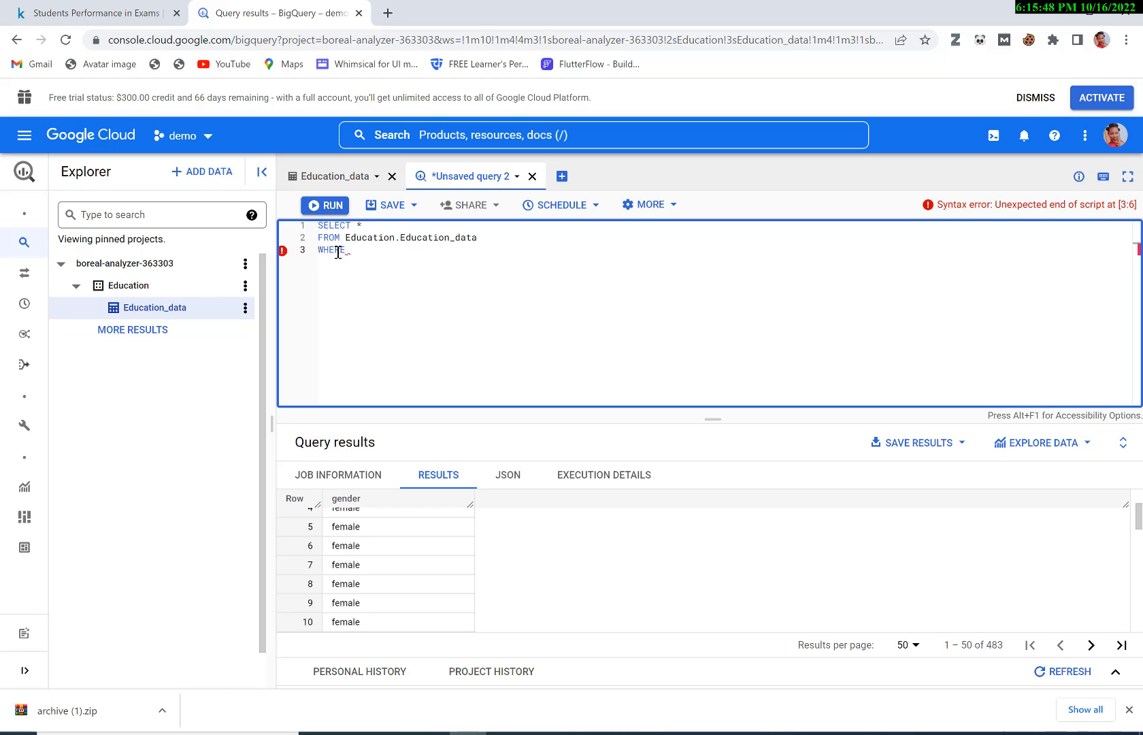
{"action": "type", "text": "test"}
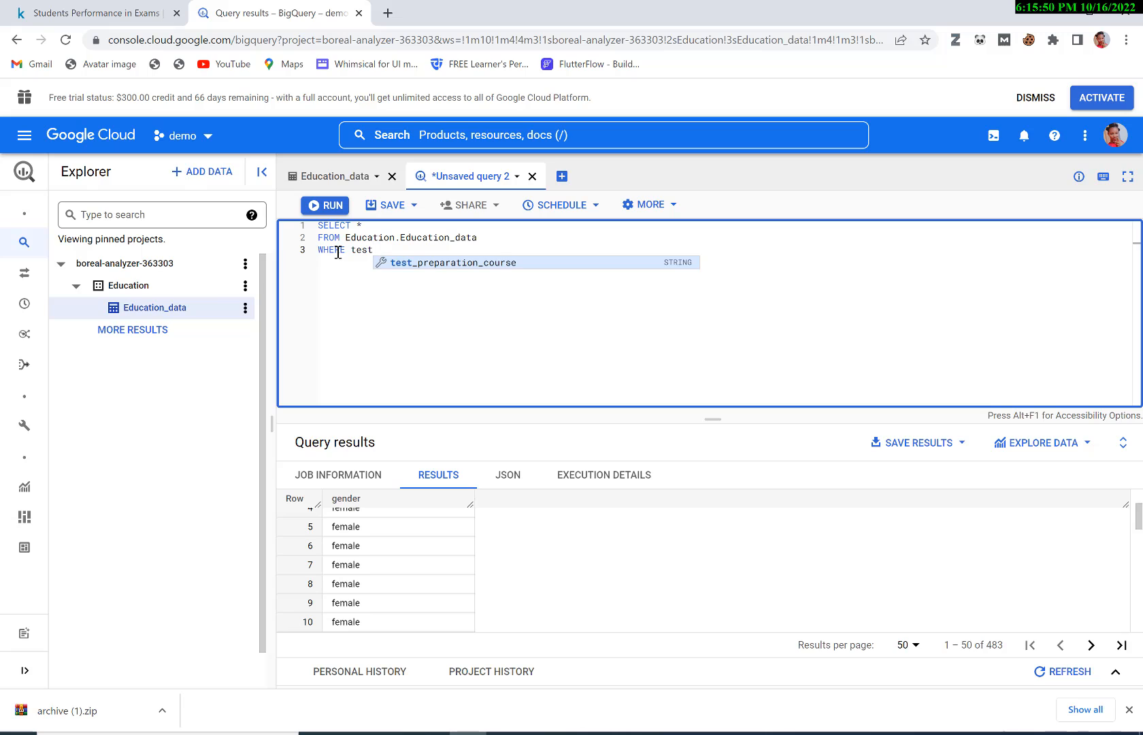
{"action": "type", "text": "_"}
{"action": "left_click", "coordinate": [408, 263]}
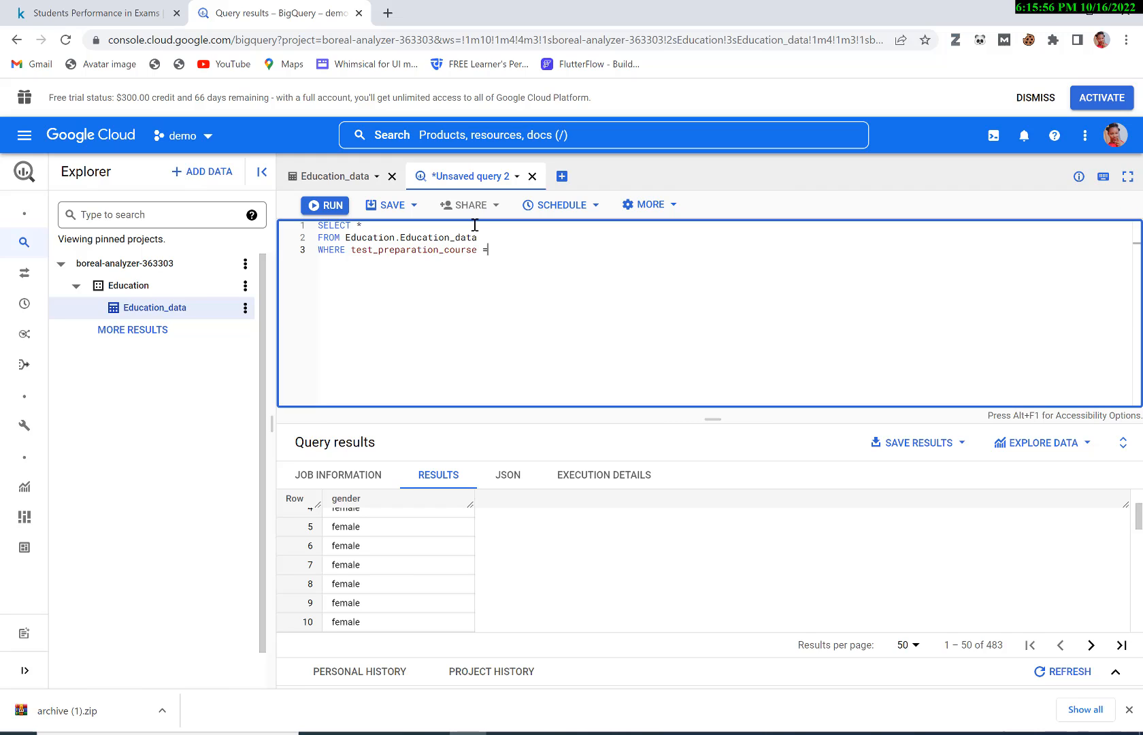
{"action": "type", "text": "= \""}
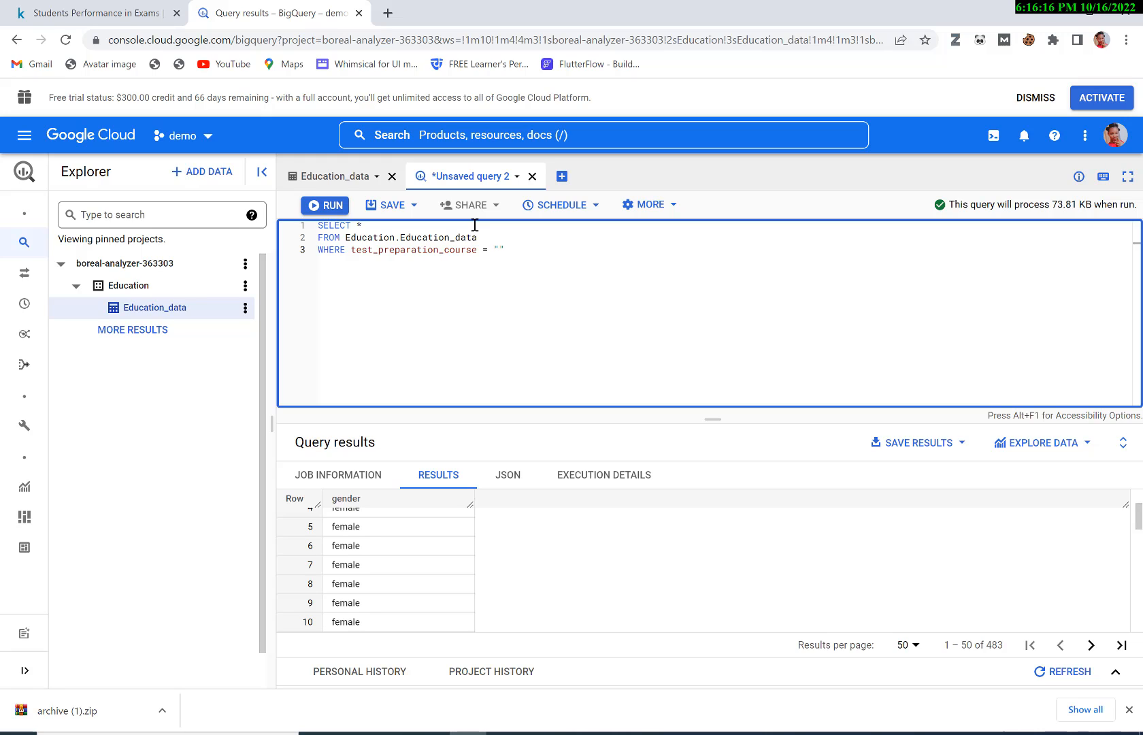
{"action": "type", "text": "t"}
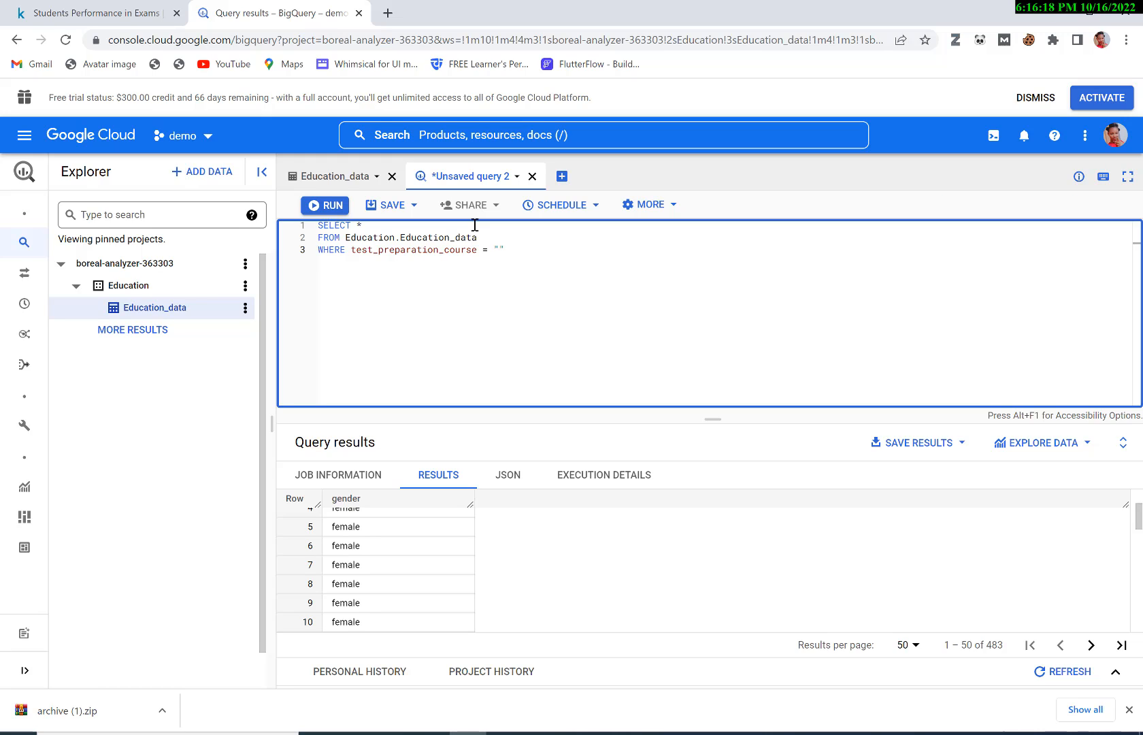
{"action": "type", "text": "ompleted"}
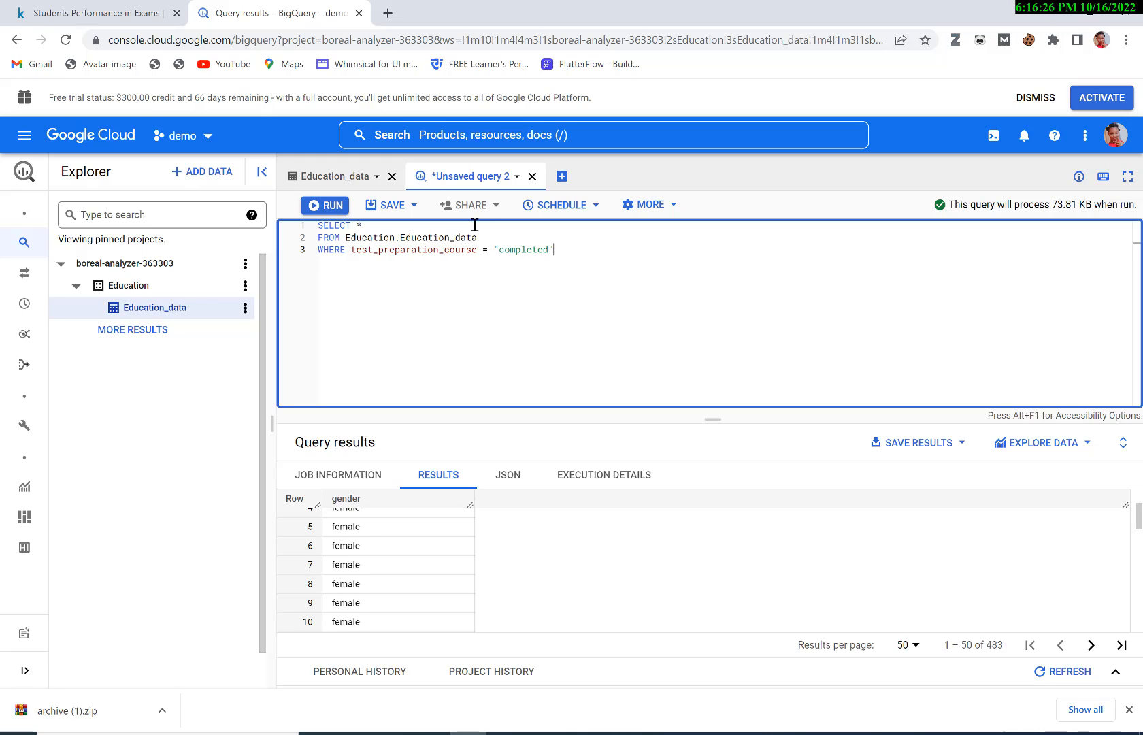
- Add an ORDER BY gender ASC clause on a new line below the WHERE clause and run the query
{"action": "key", "text": "Return"}
{"action": "type", "text": "ORDER BY"}
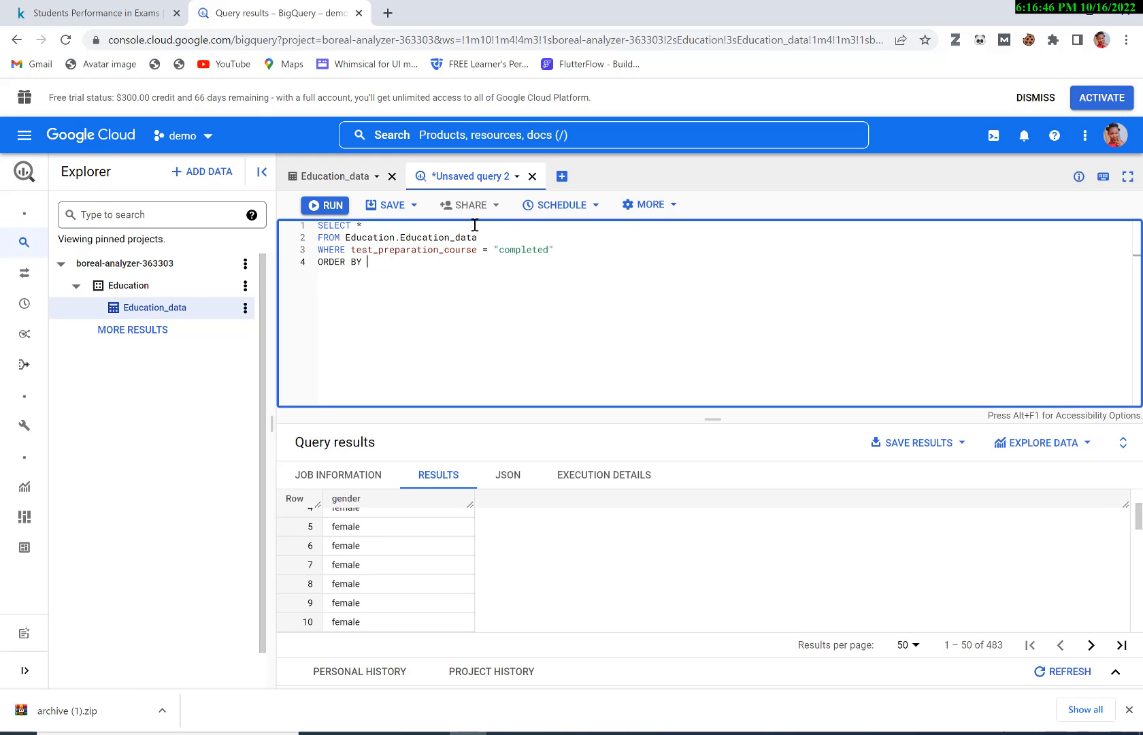
{"action": "type", "text": " gender "}
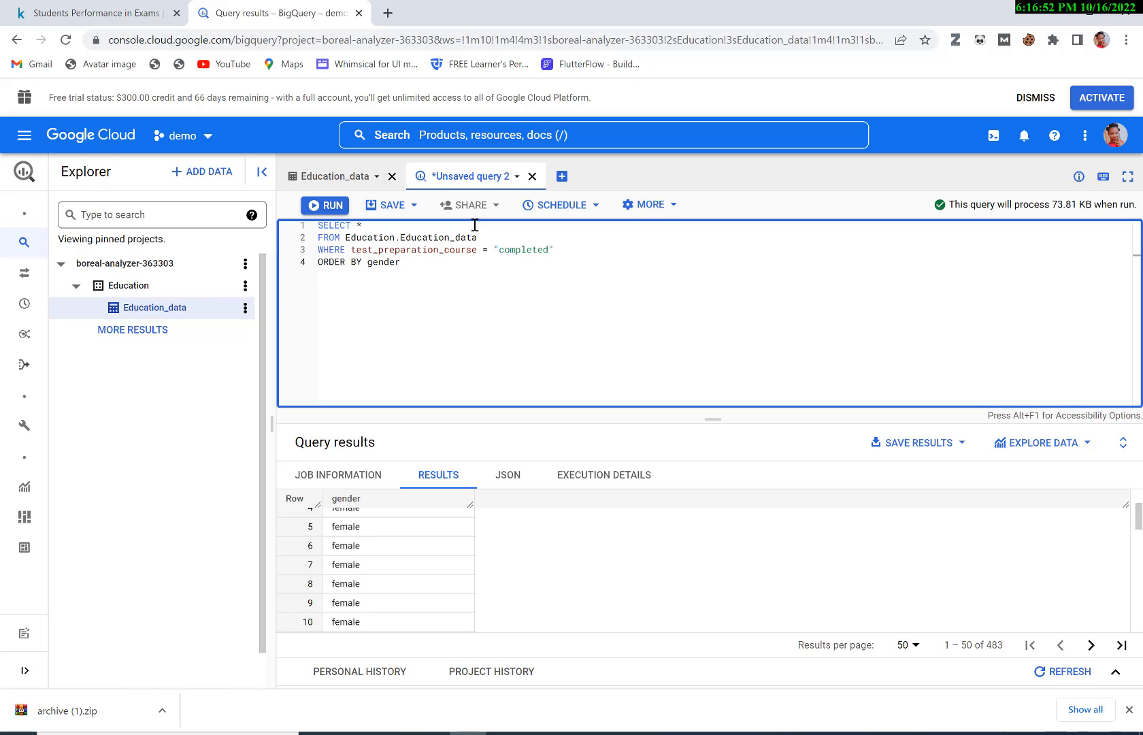
{"action": "type", "text": "ASC"}
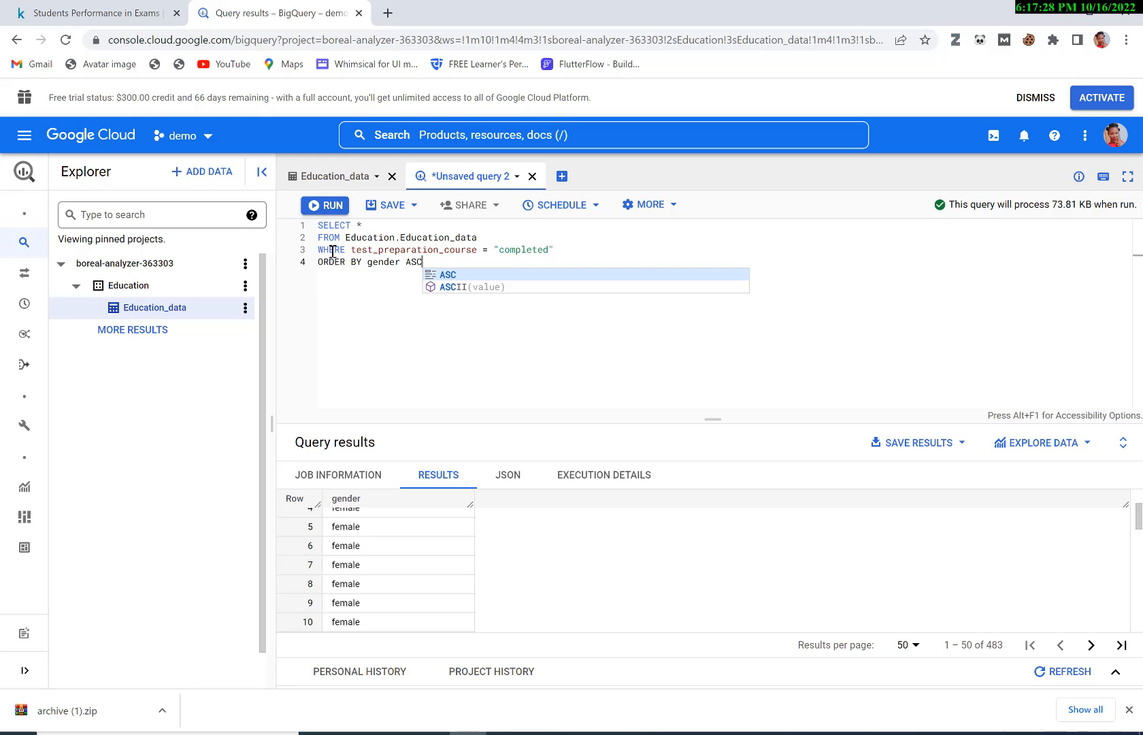
{"action": "left_click", "coordinate": [325, 204]}
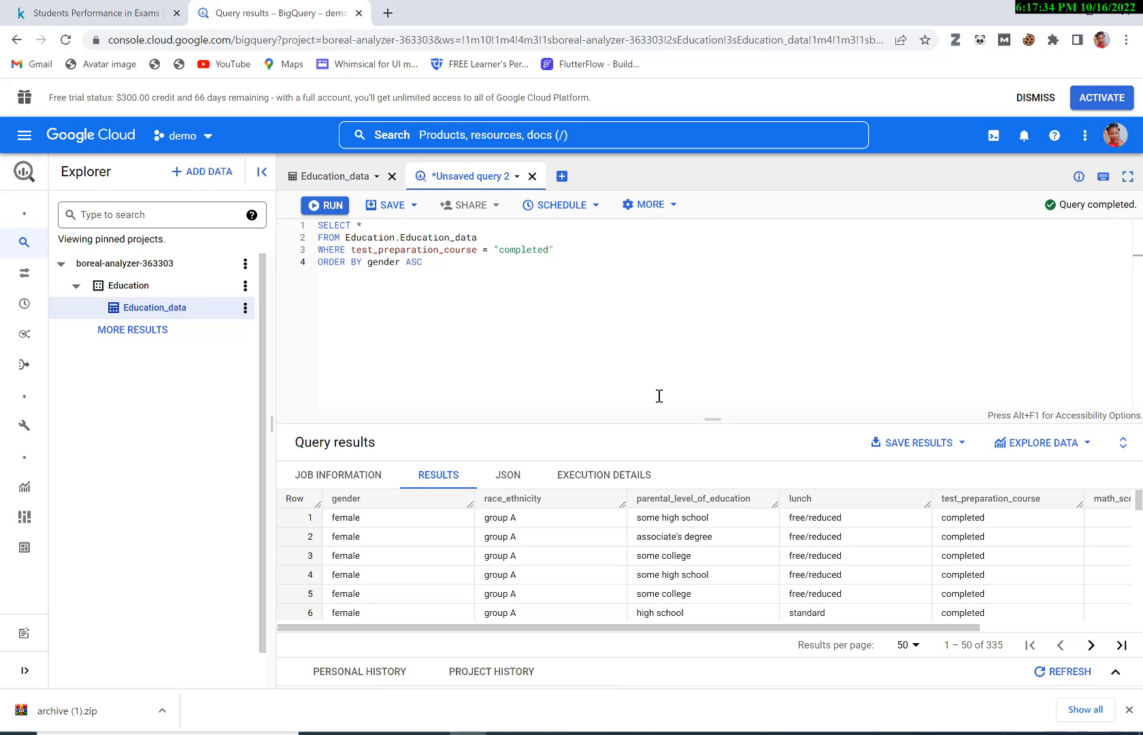
- Examine the query results across several pages of rows to check how they are ordered by gender
{"action": "scroll", "coordinate": [946, 527], "scroll_direction": "down", "scroll_amount": 2}
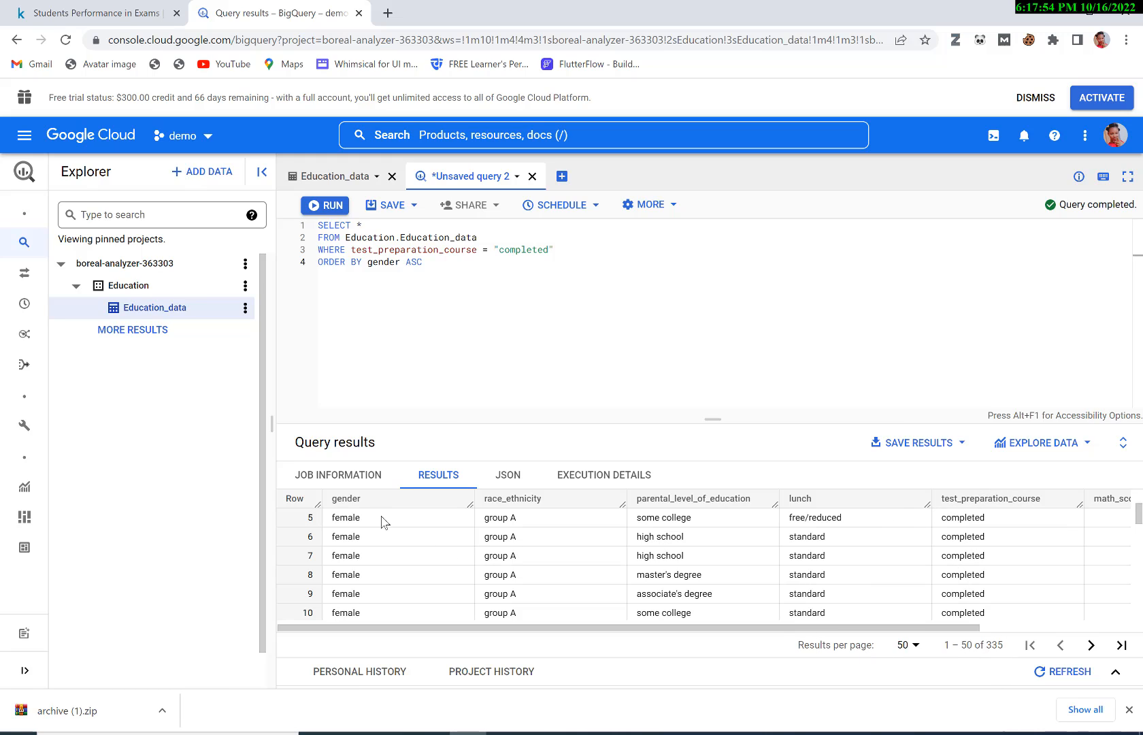
{"action": "scroll", "coordinate": [349, 500], "scroll_direction": "down", "scroll_amount": 4}
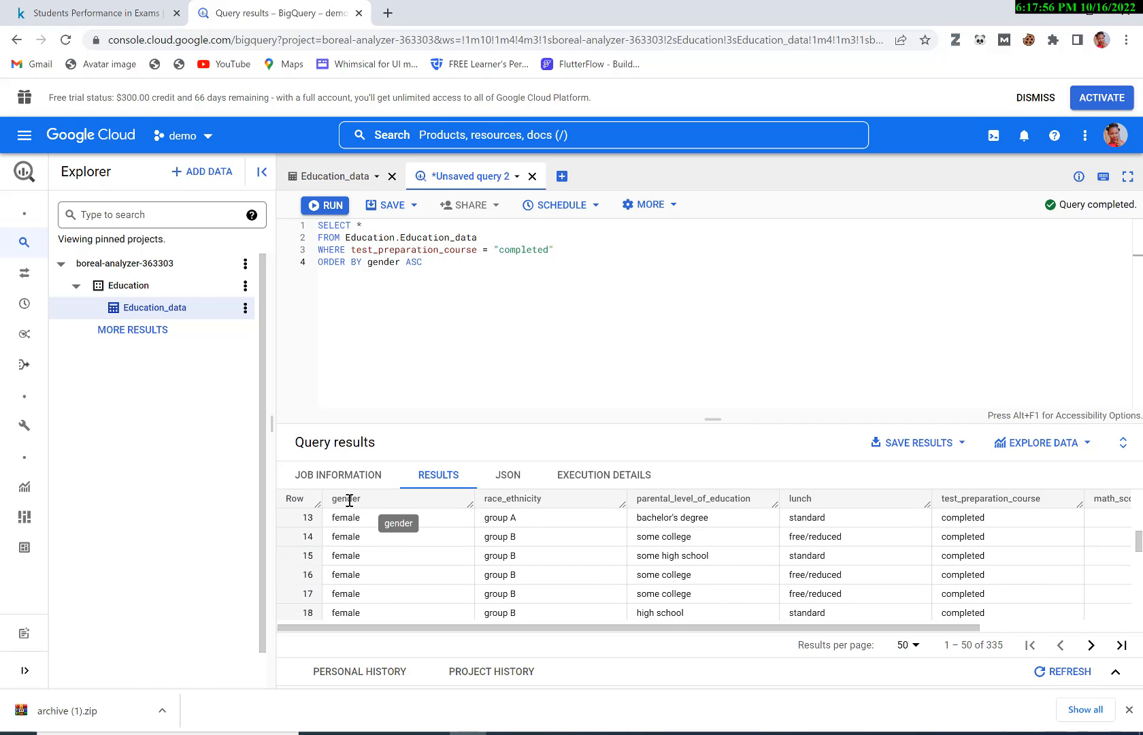
{"action": "scroll", "coordinate": [349, 503], "scroll_direction": "down", "scroll_amount": 11}
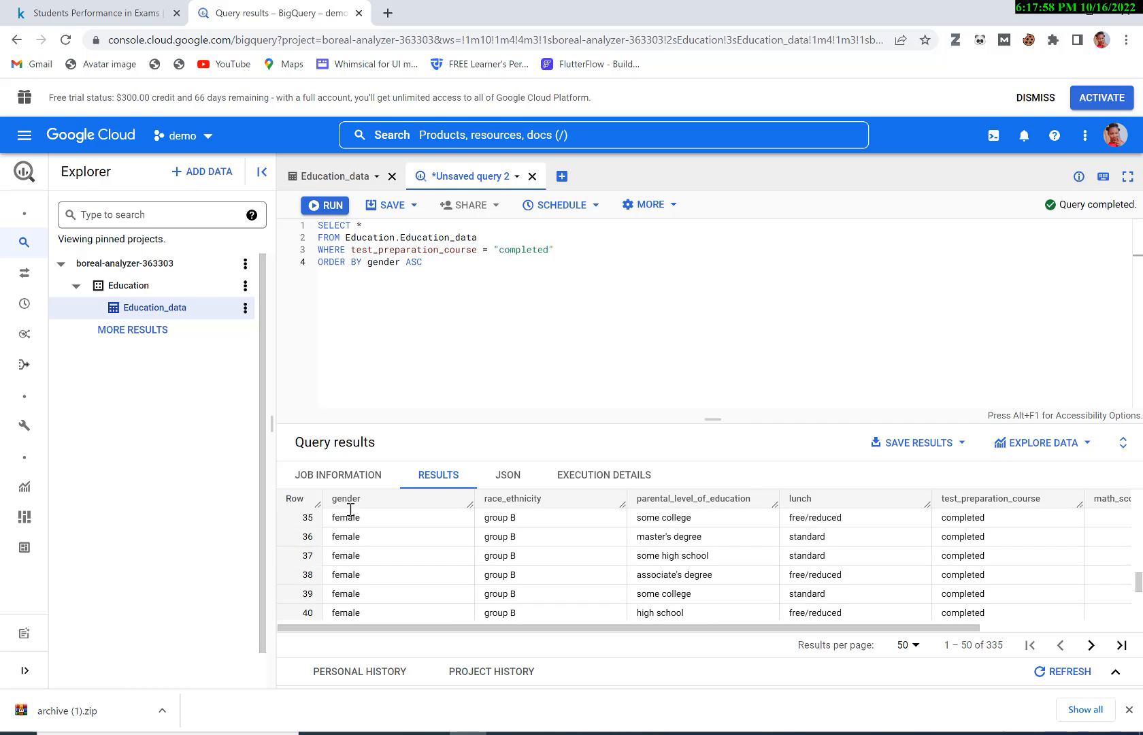
{"action": "scroll", "coordinate": [351, 509], "scroll_direction": "down", "scroll_amount": 2}
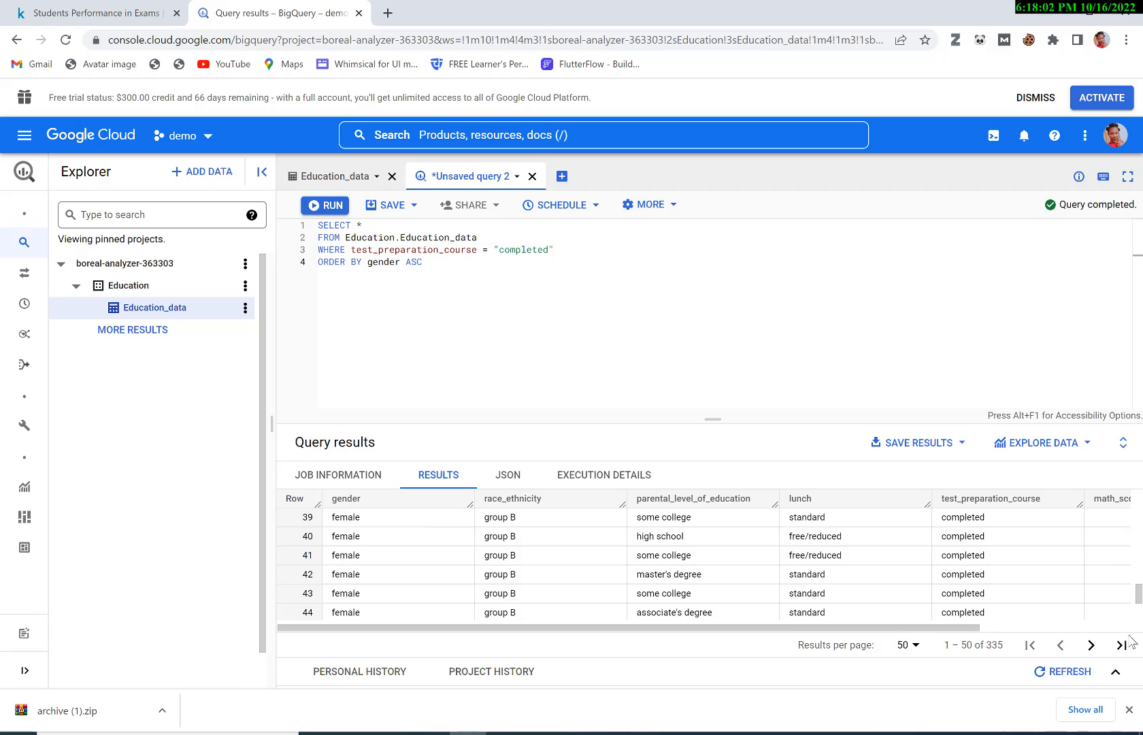
{"action": "left_click", "coordinate": [1088, 646]}
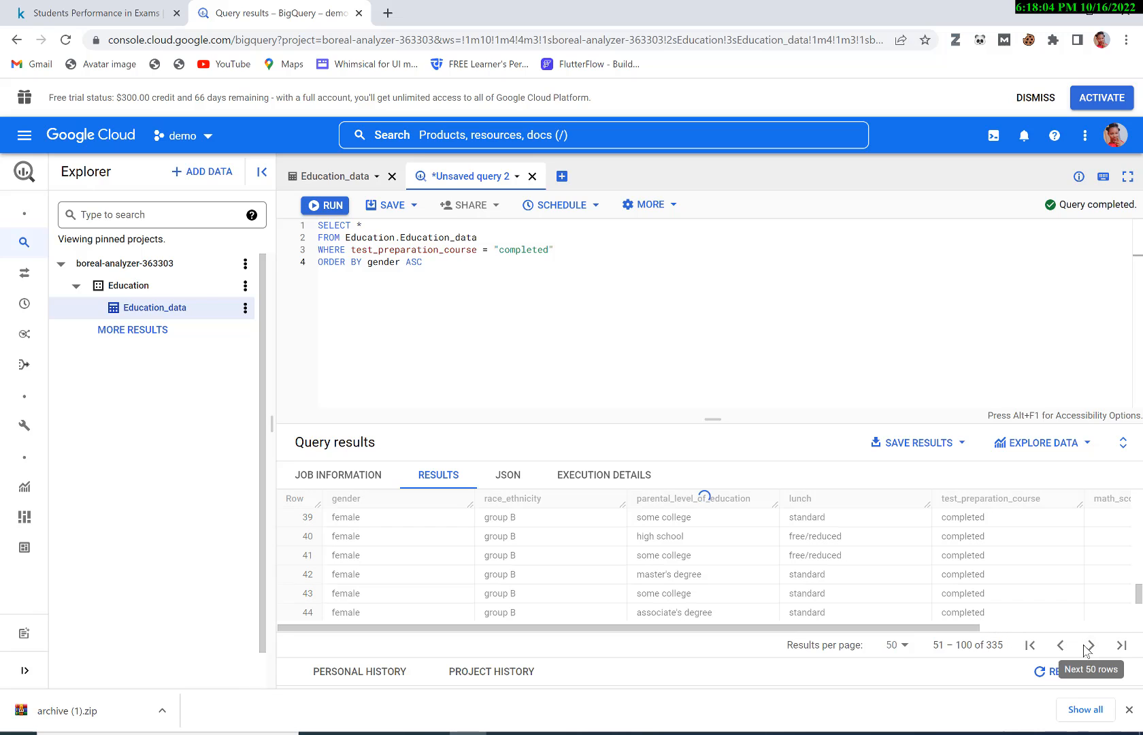
{"action": "left_click", "coordinate": [1083, 646]}
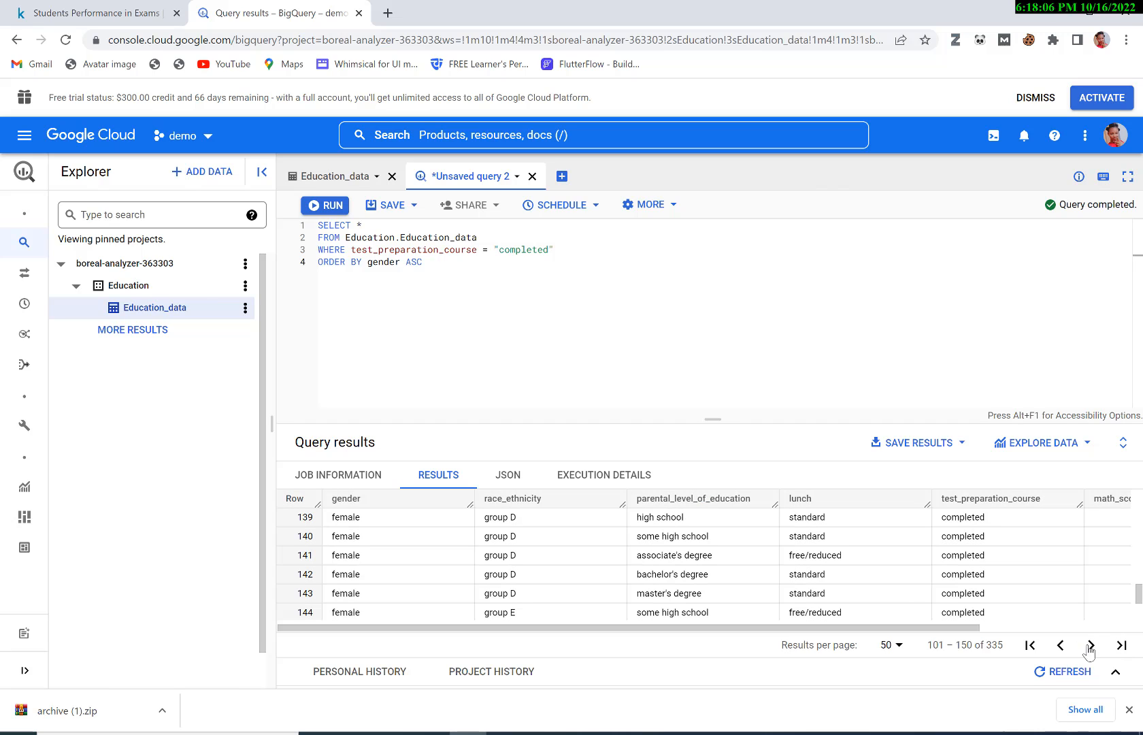
{"action": "left_click", "coordinate": [1093, 645]}
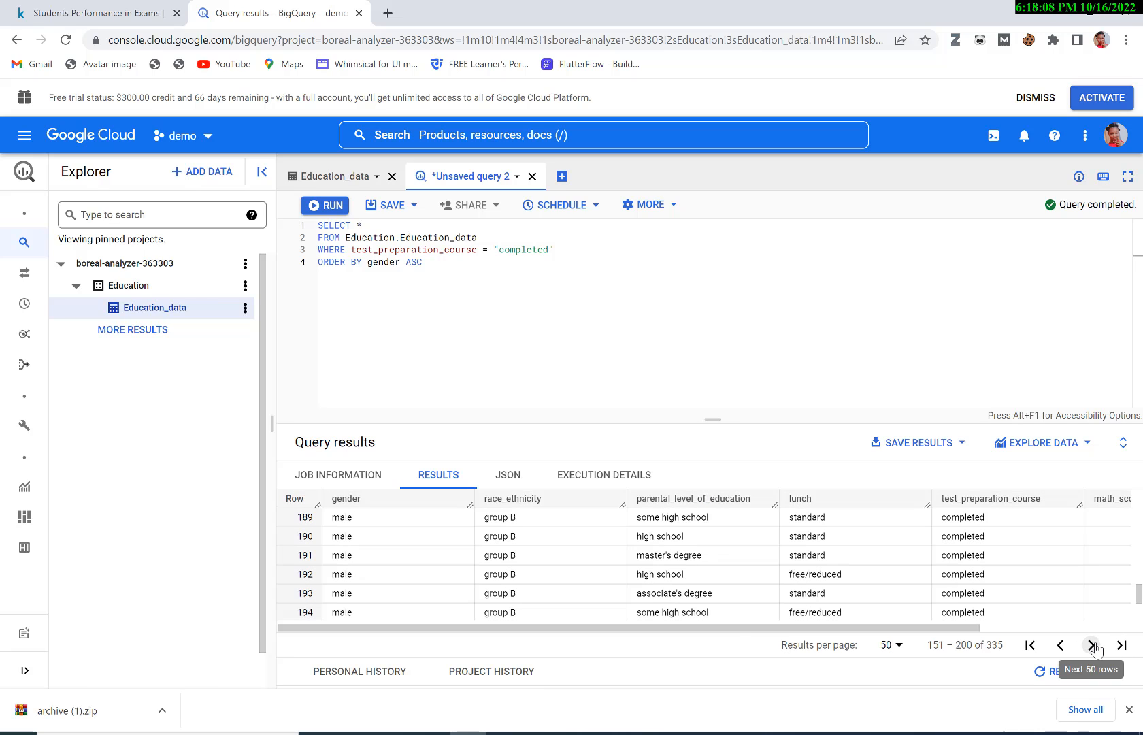
{"action": "scroll", "coordinate": [587, 579], "scroll_direction": "up", "scroll_amount": 9}
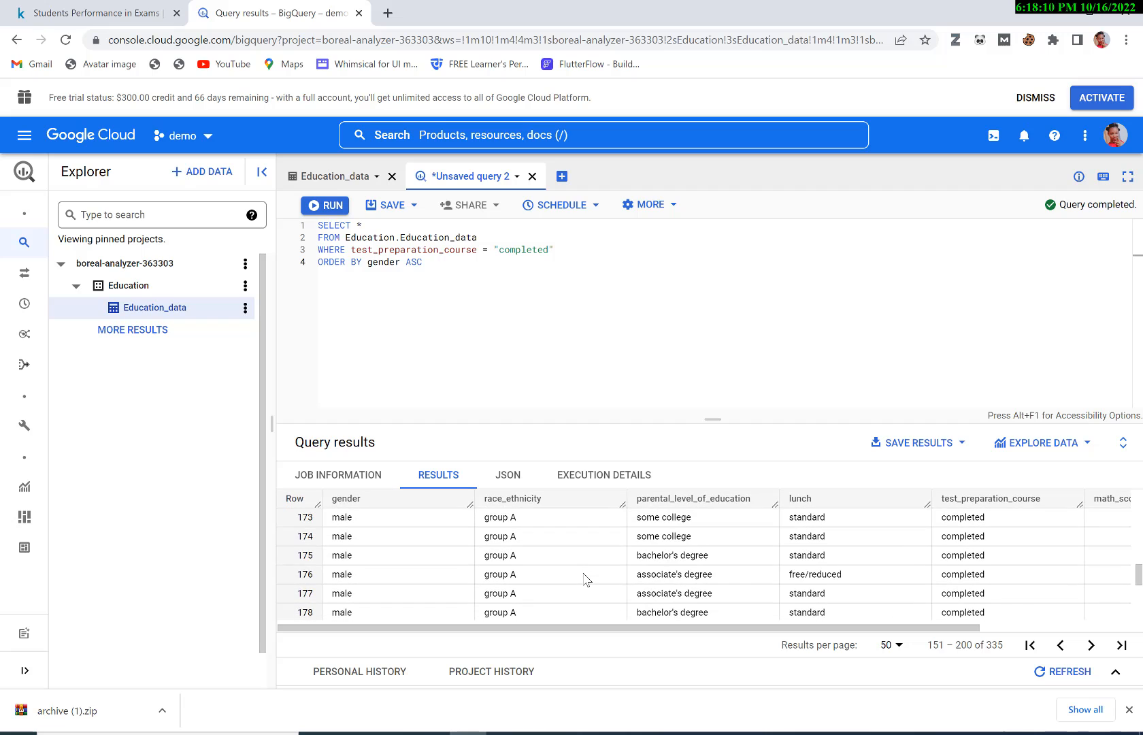
{"action": "scroll", "coordinate": [586, 579], "scroll_direction": "up", "scroll_amount": 2}
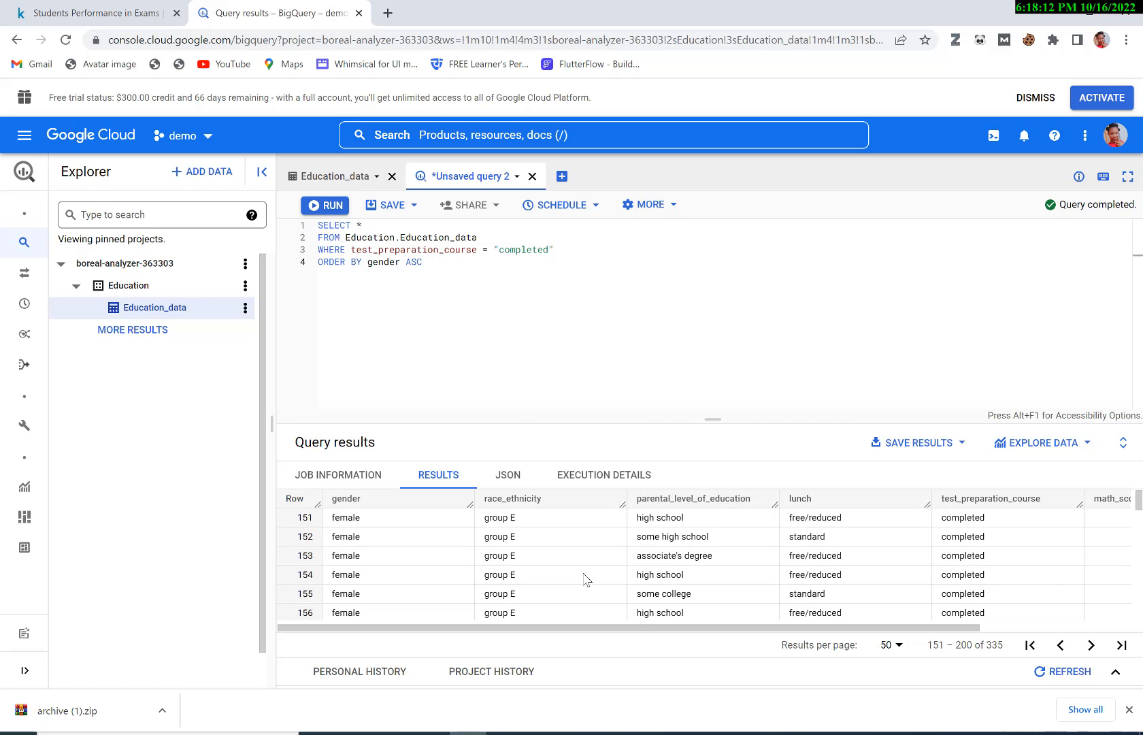
{"action": "scroll", "coordinate": [586, 578], "scroll_direction": "down", "scroll_amount": 3}
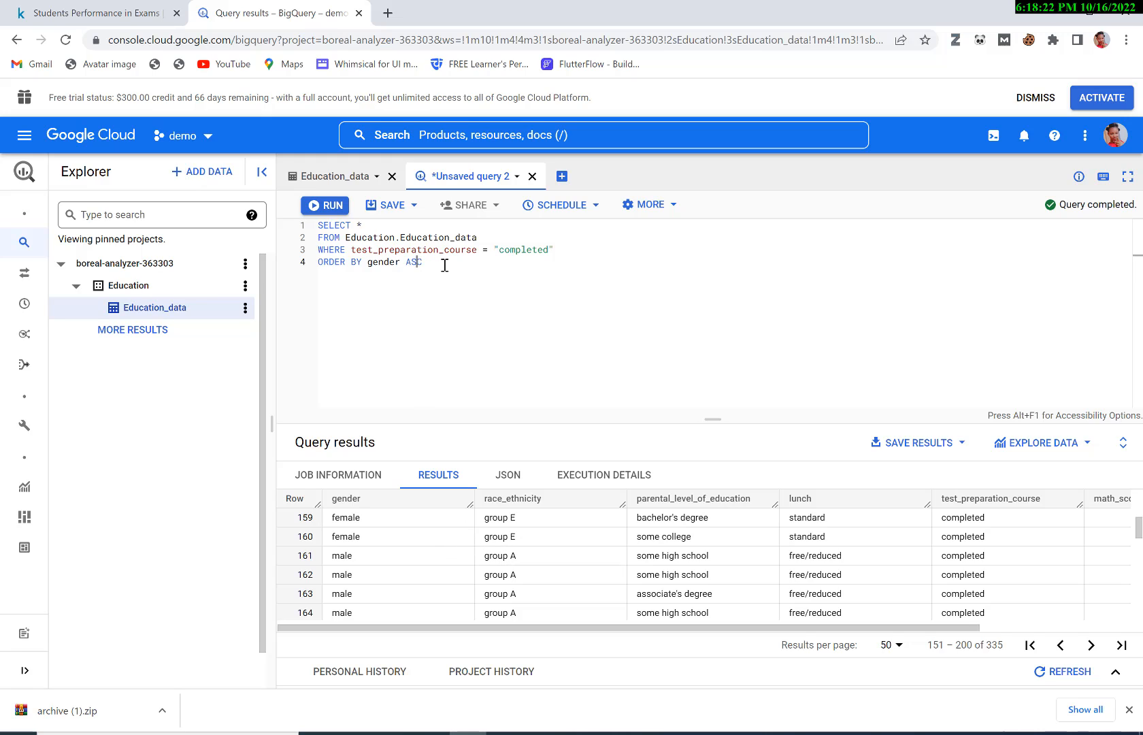
- Change the gender sort order to DESC in the ORDER BY clause and rerun the query
{"action": "left_click_drag", "start_coordinate": [441, 262], "coordinate": [406, 265]}
{"action": "key", "text": "BackSpace"}
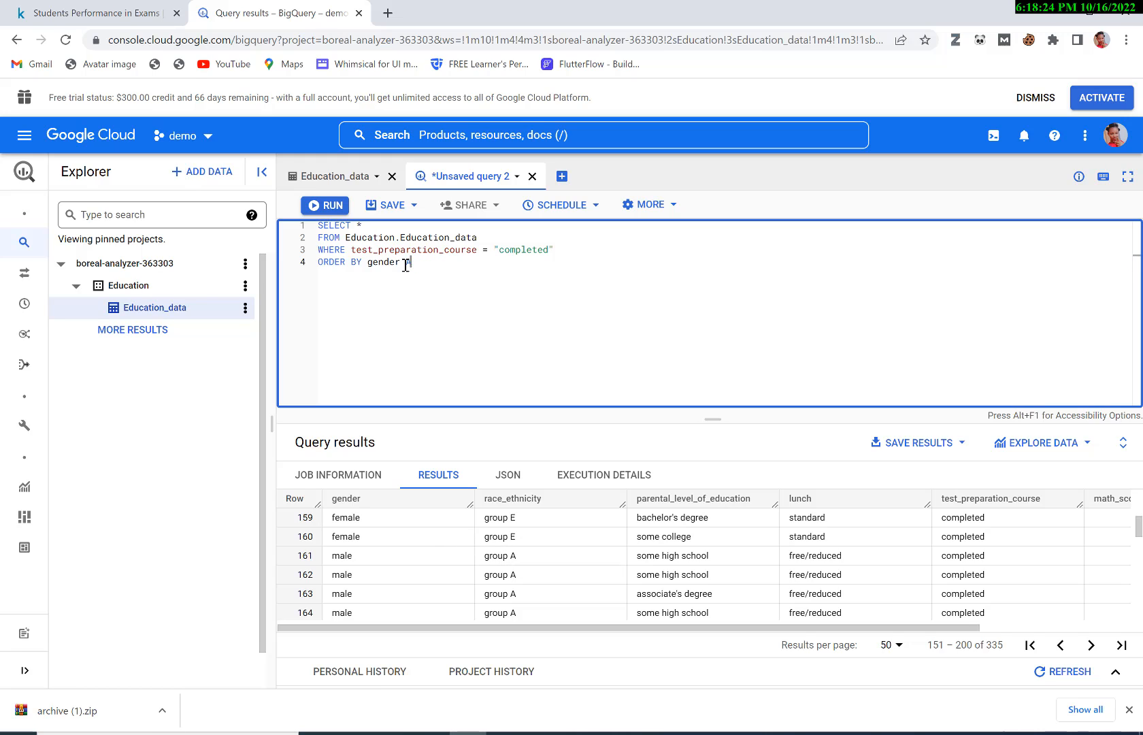
{"action": "type", "text": "DESC"}
{"action": "left_click", "coordinate": [330, 205]}
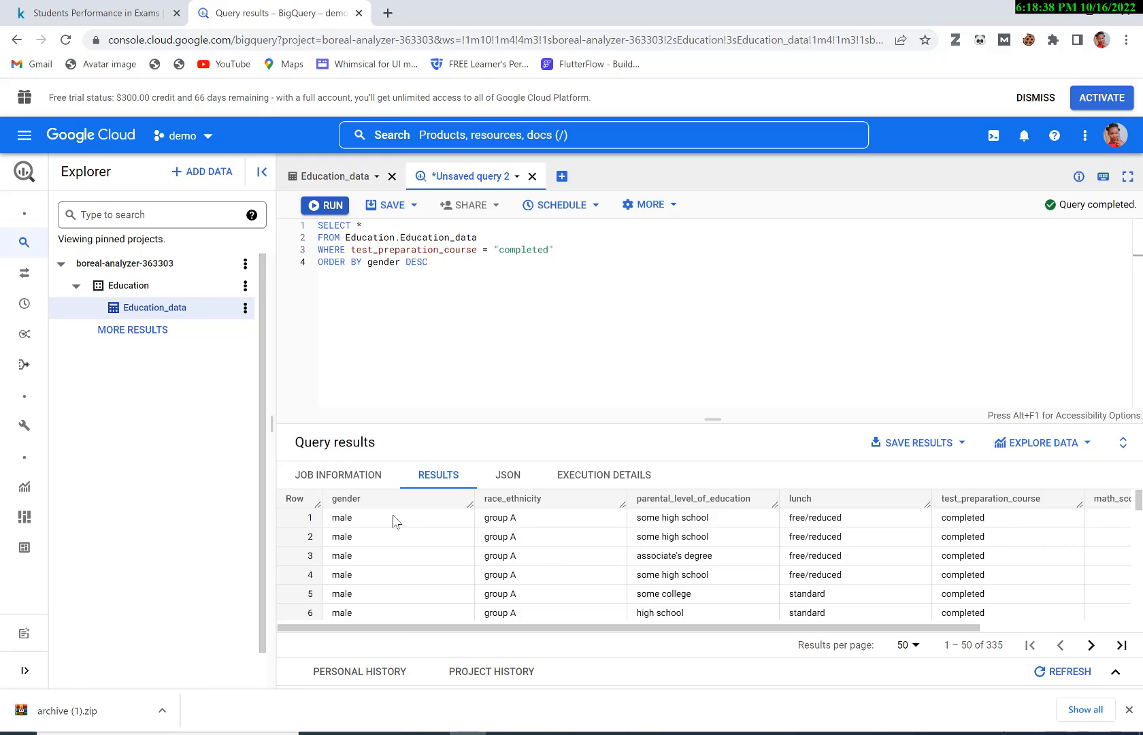
- Try filtering test_preparation_course by the uppercase value "NONE" in the WHERE clause and run the query
{"action": "left_click", "coordinate": [550, 250]}
{"action": "key", "text": "BackSpace"}
{"action": "key", "text": "BackSpace"}
{"action": "key", "text": "BackSpace"}
{"action": "key", "text": "BackSpace"}
{"action": "key", "text": "BackSpace"}
{"action": "key", "text": "BackSpace"}
{"action": "key", "text": "BackSpace"}
{"action": "key", "text": "BackSpace"}
{"action": "key", "text": "BackSpace"}
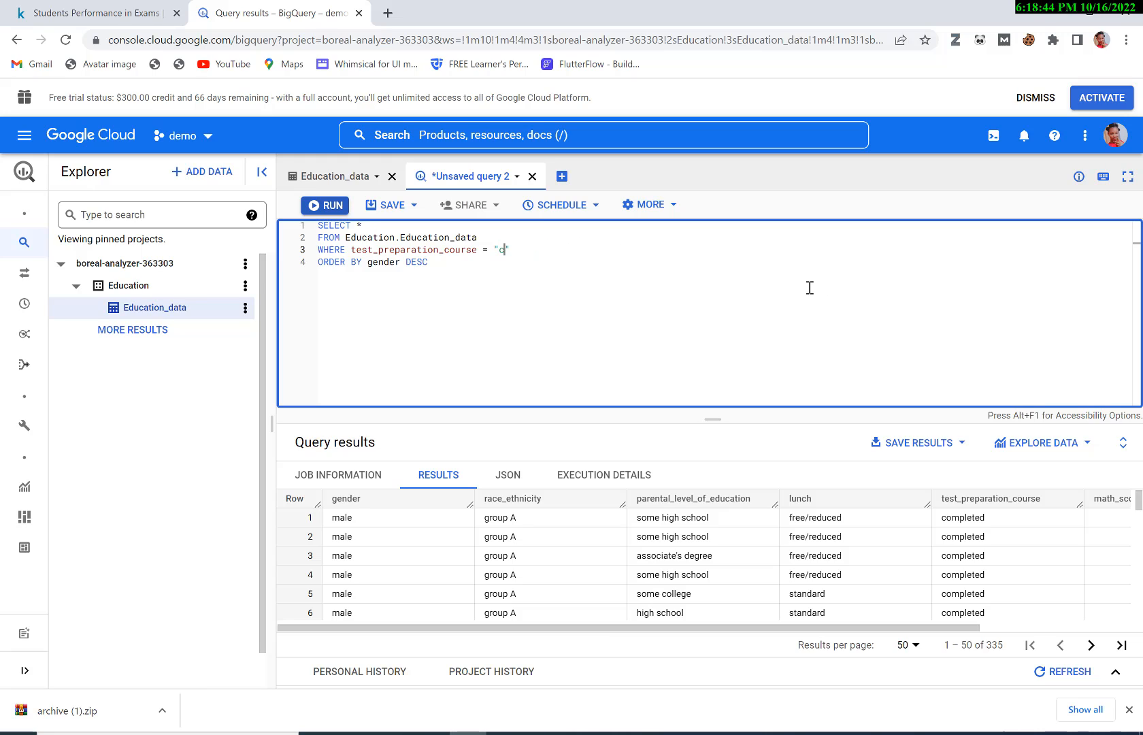
{"action": "type", "text": "NONE"}
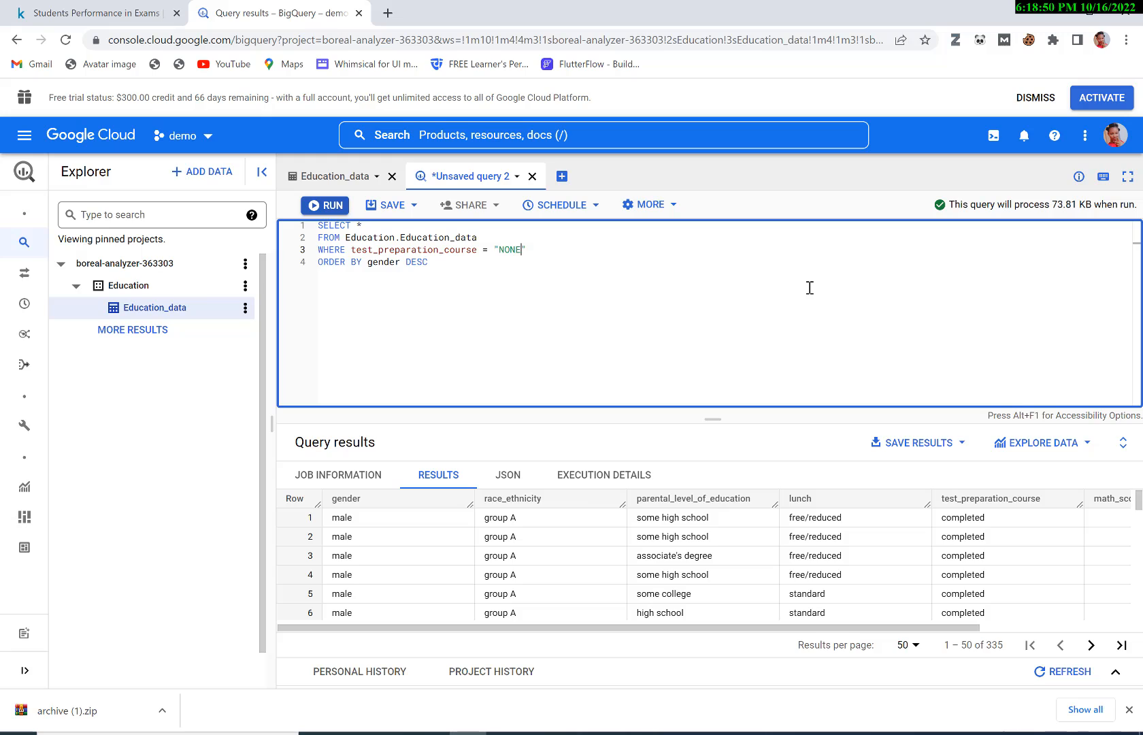
{"action": "left_click", "coordinate": [323, 208]}
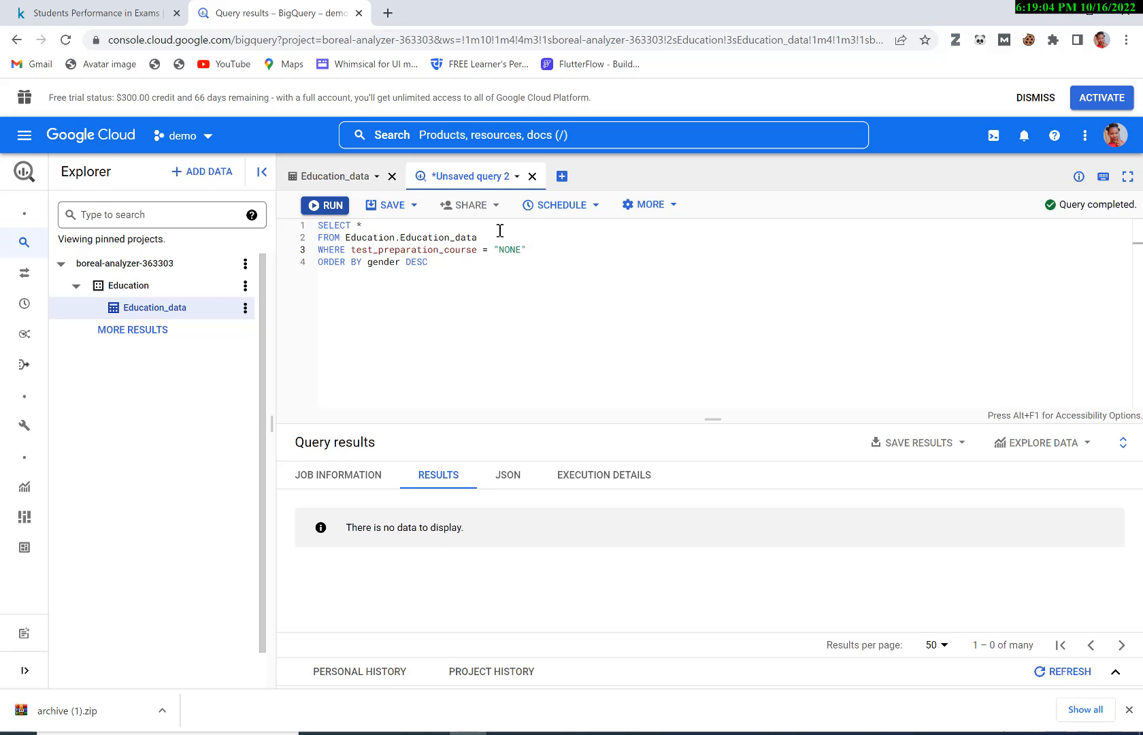
- Set the test_preparation_course filter value to lowercase "none" in the WHERE clause and run the query
{"action": "left_click", "coordinate": [515, 249]}
{"action": "key", "text": "BackSpace"}
{"action": "key", "text": "BackSpace"}
{"action": "key", "text": "BackSpace"}
{"action": "key", "text": "Delete"}
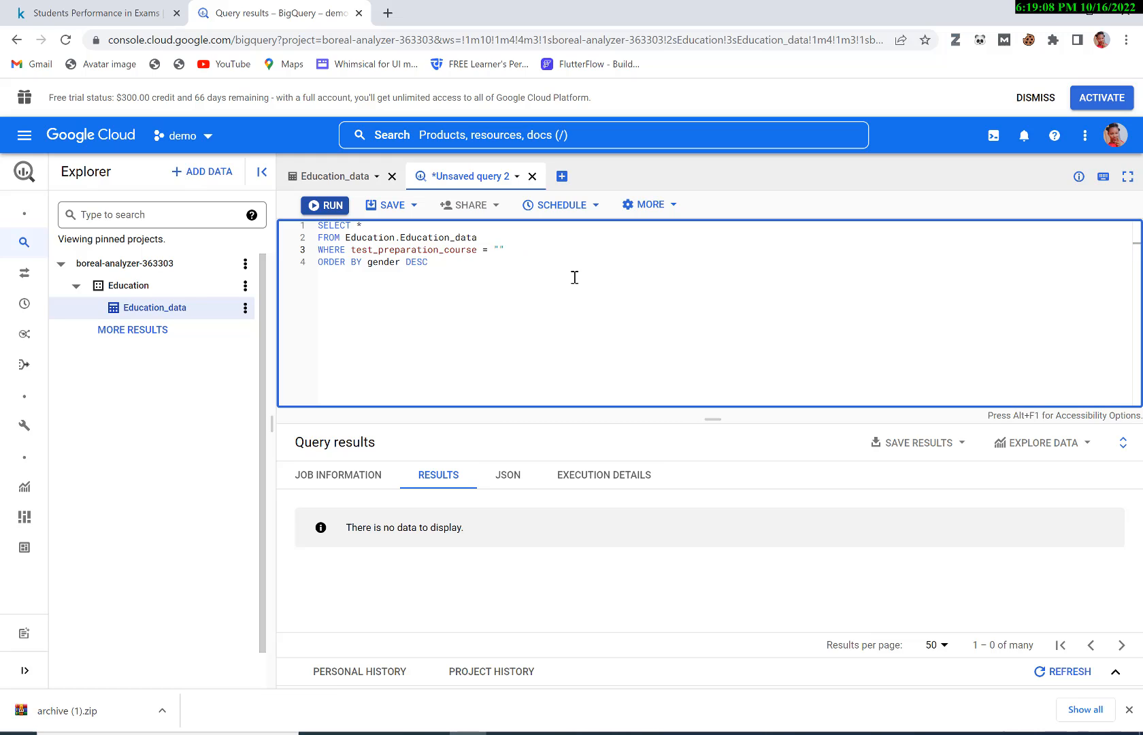
{"action": "type", "text": "none"}
{"action": "left_click", "coordinate": [331, 206]}
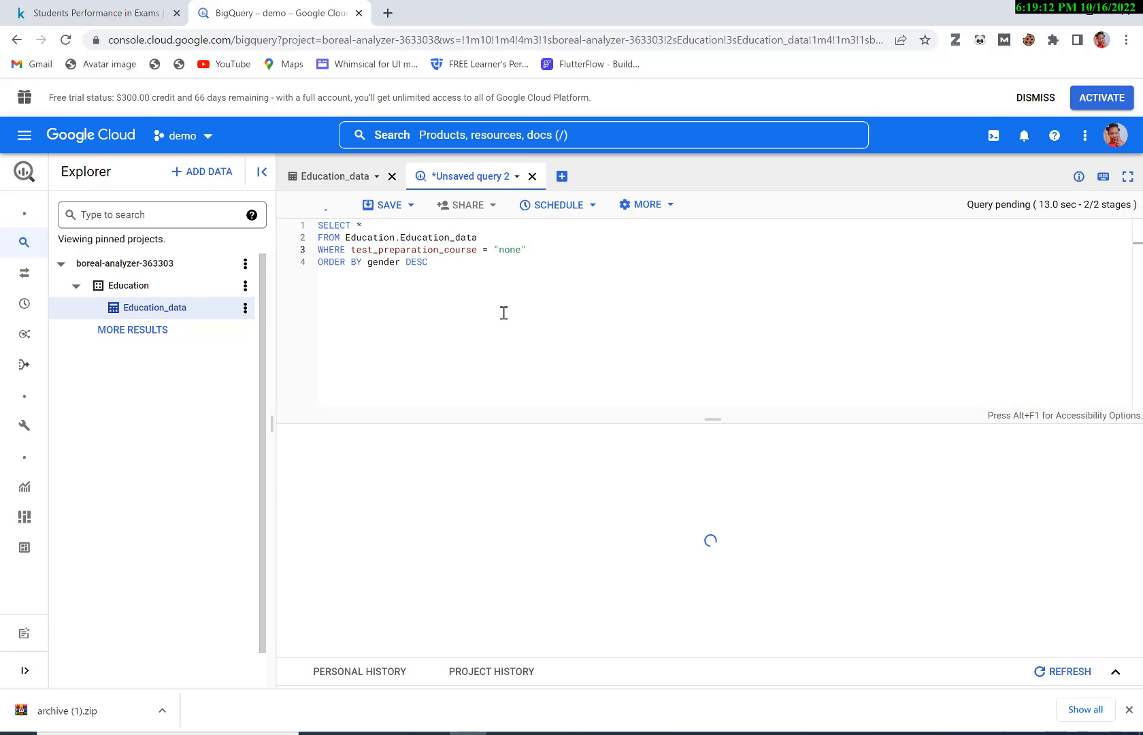